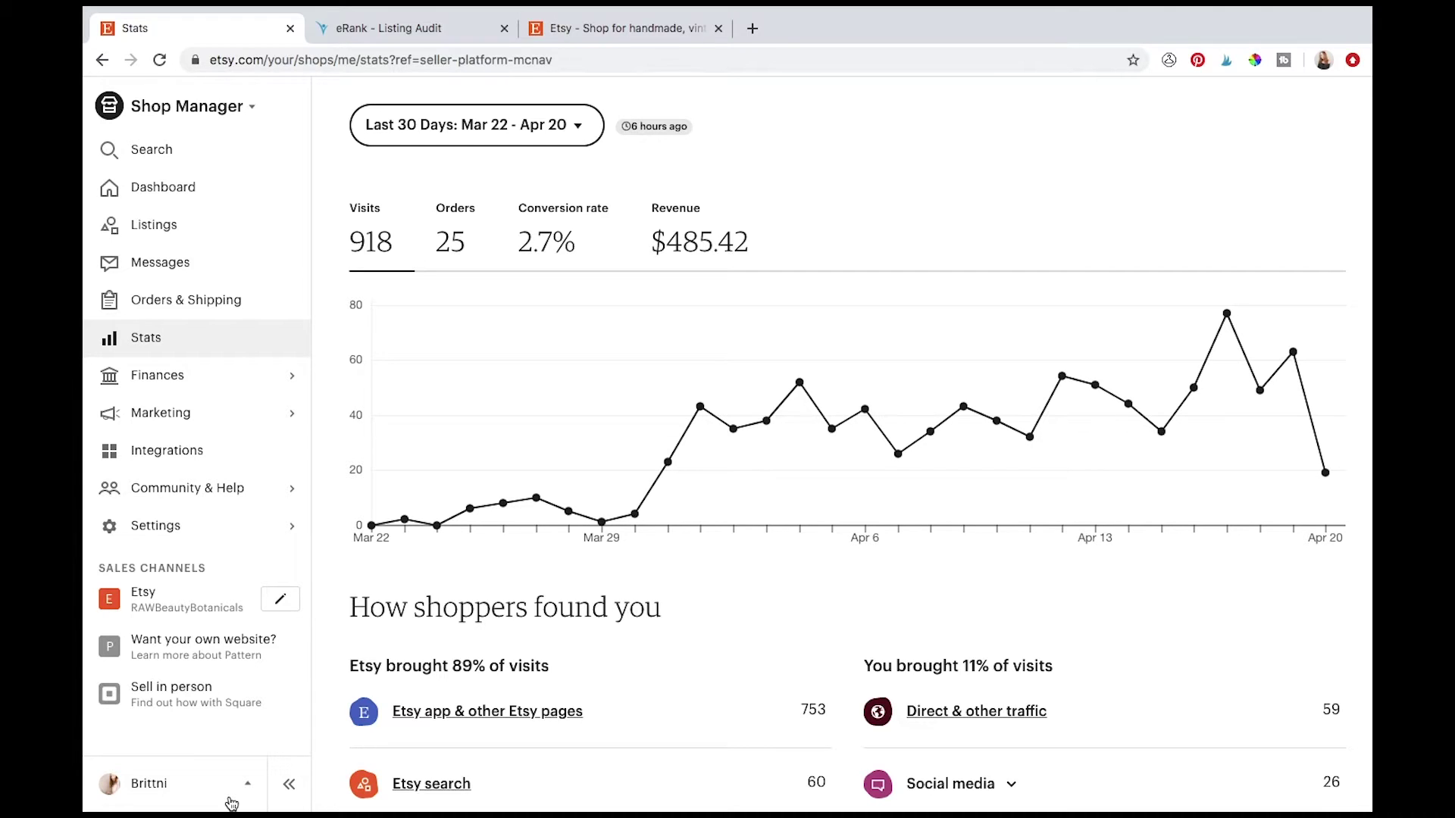
pyautogui.moveTo(634, 515)
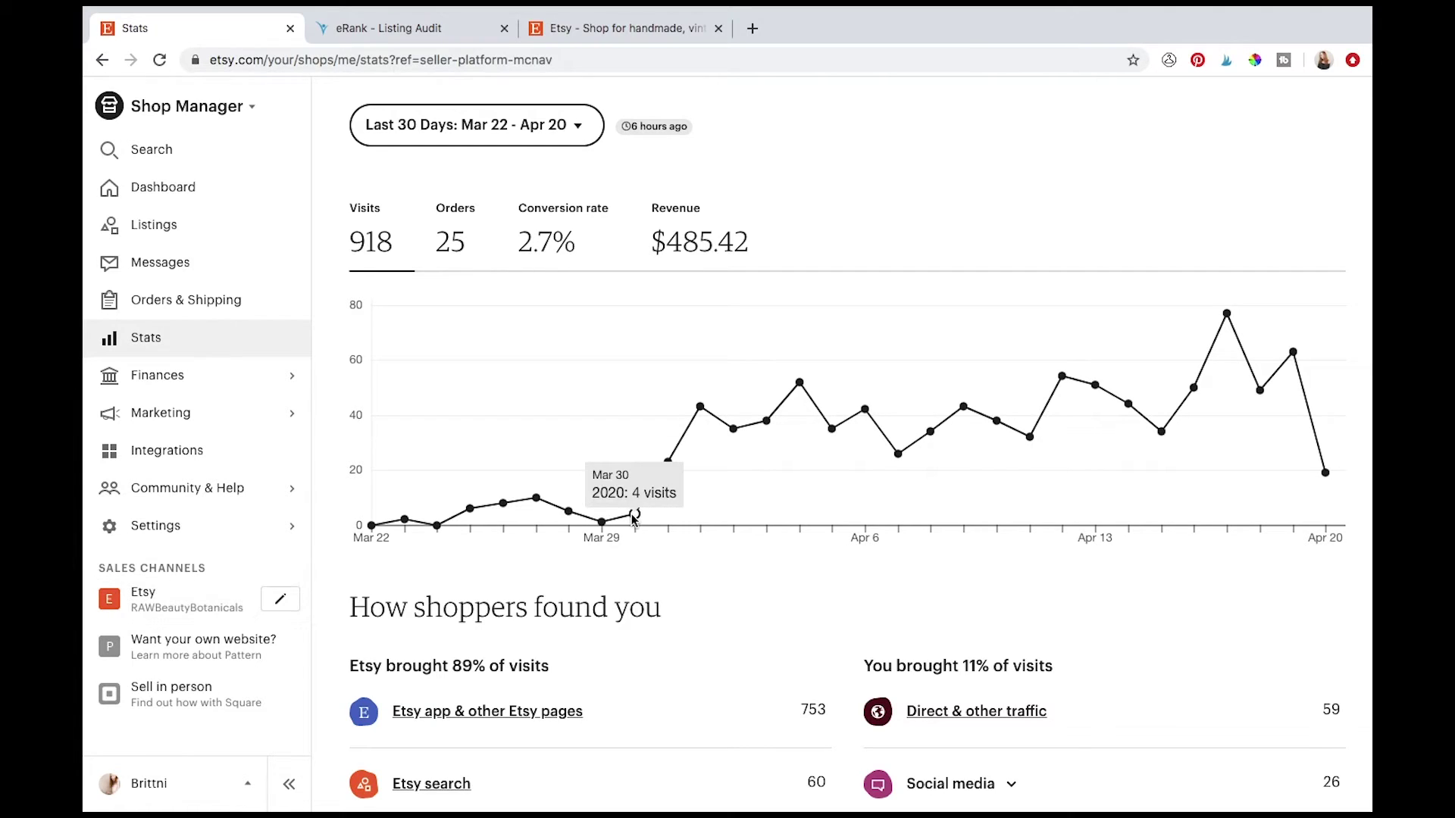
pyautogui.moveTo(761, 405)
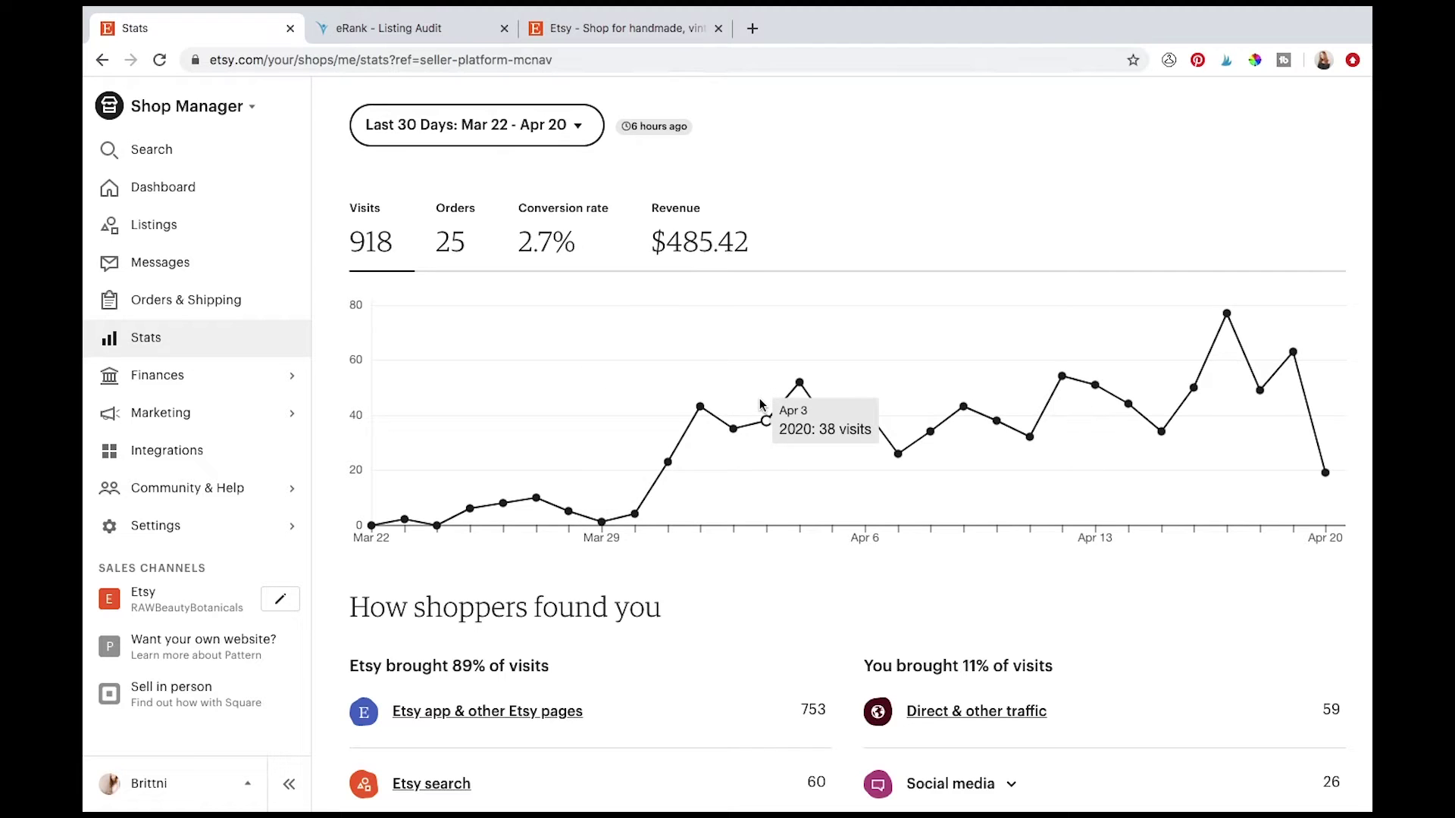
pyautogui.moveTo(860, 334)
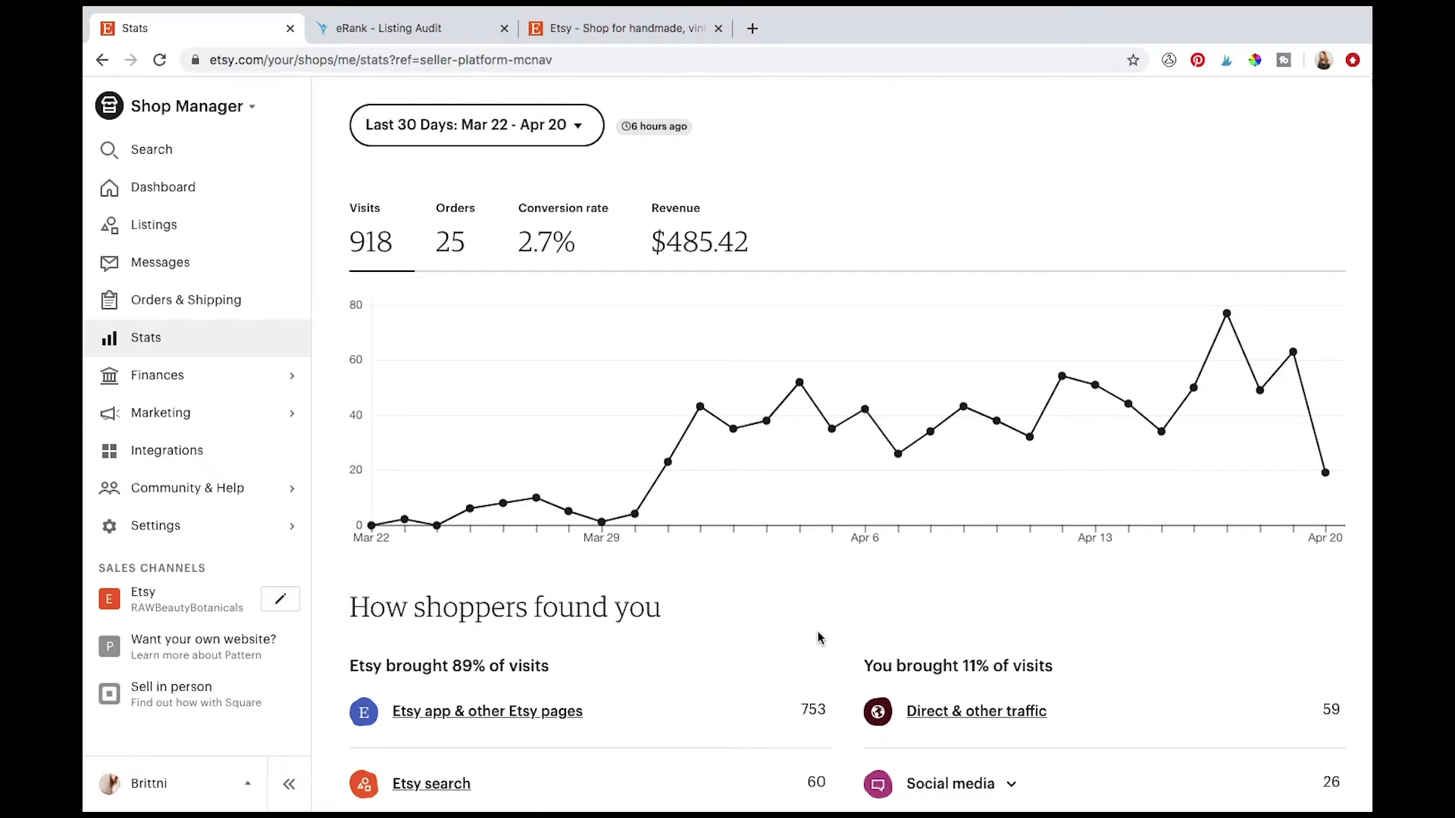
pyautogui.moveTo(549, 792)
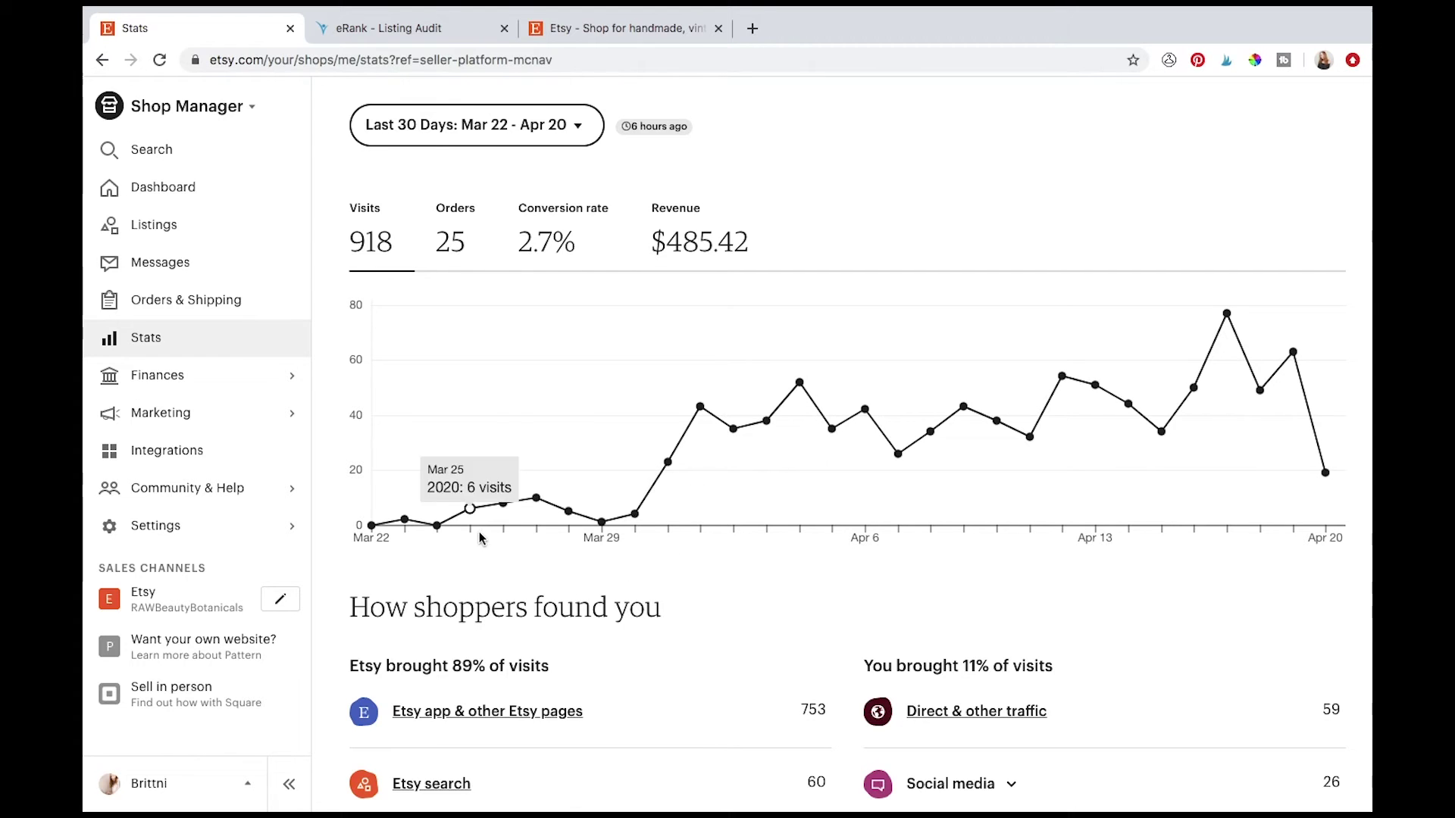
# - Check the Visits chart, then view the traffic sources: 59 direct, 26 social media, 19 Etsy Ads
pyautogui.moveTo(540, 547)
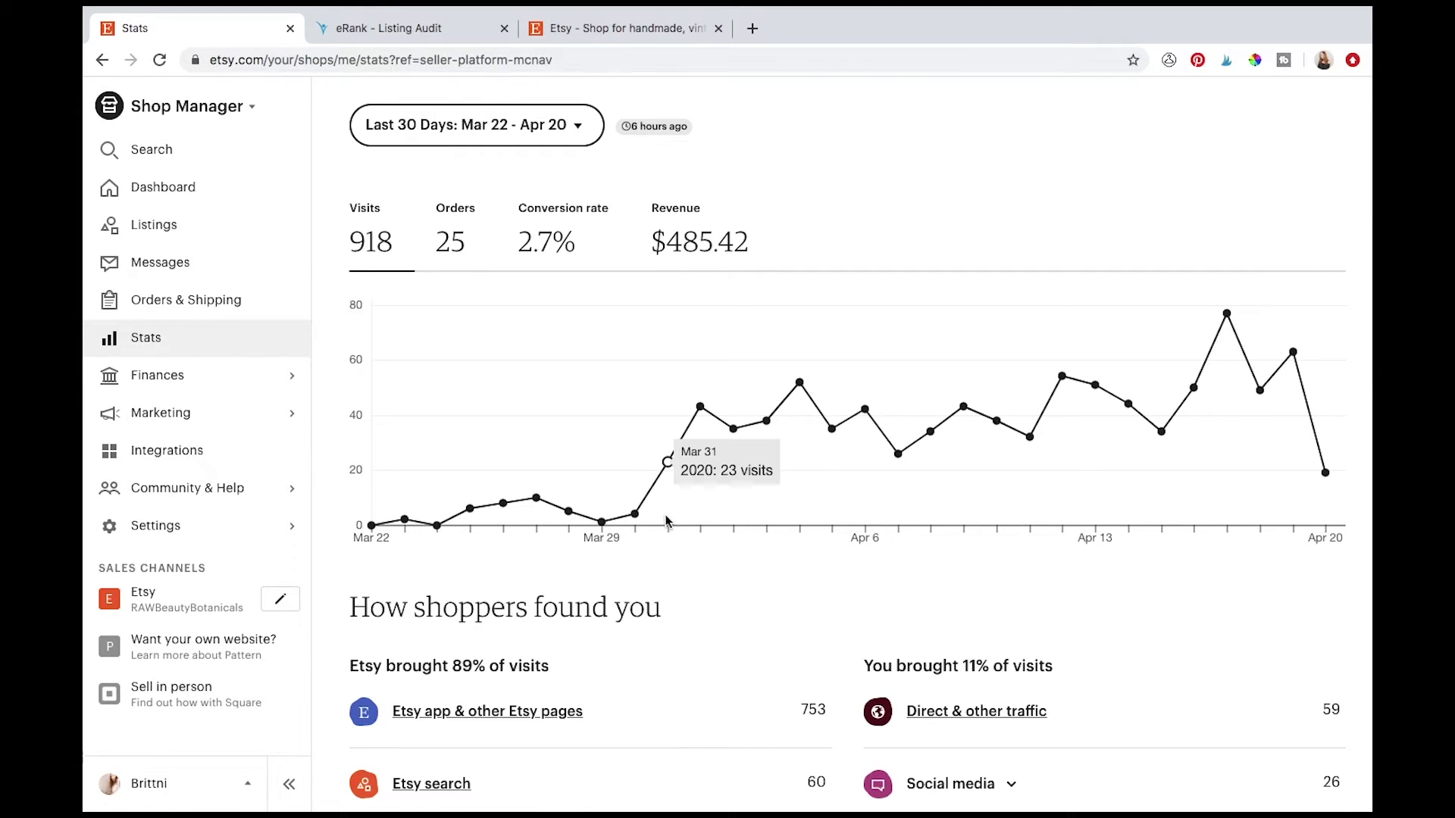
pyautogui.moveTo(700, 421)
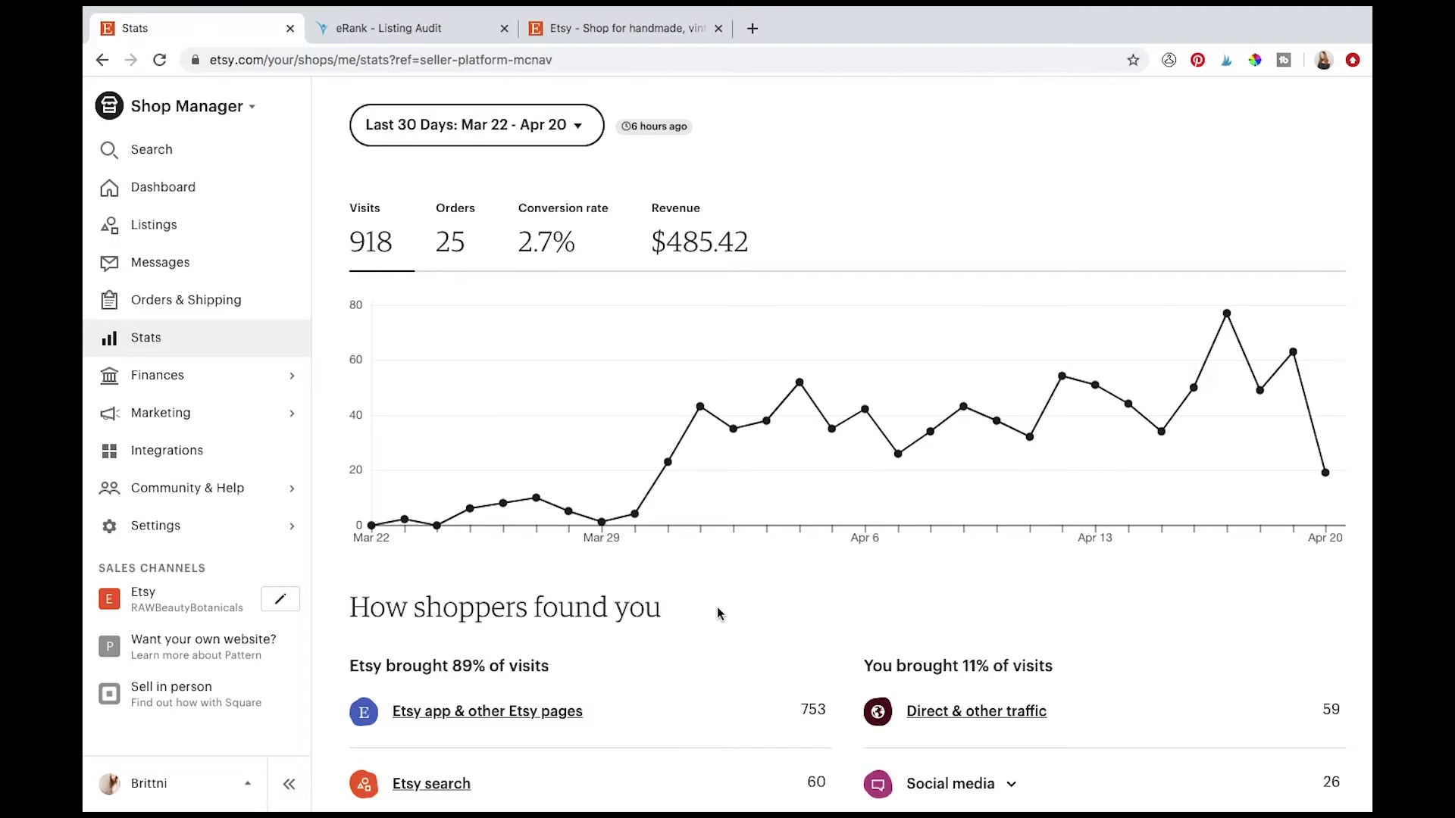
pyautogui.moveTo(712, 424)
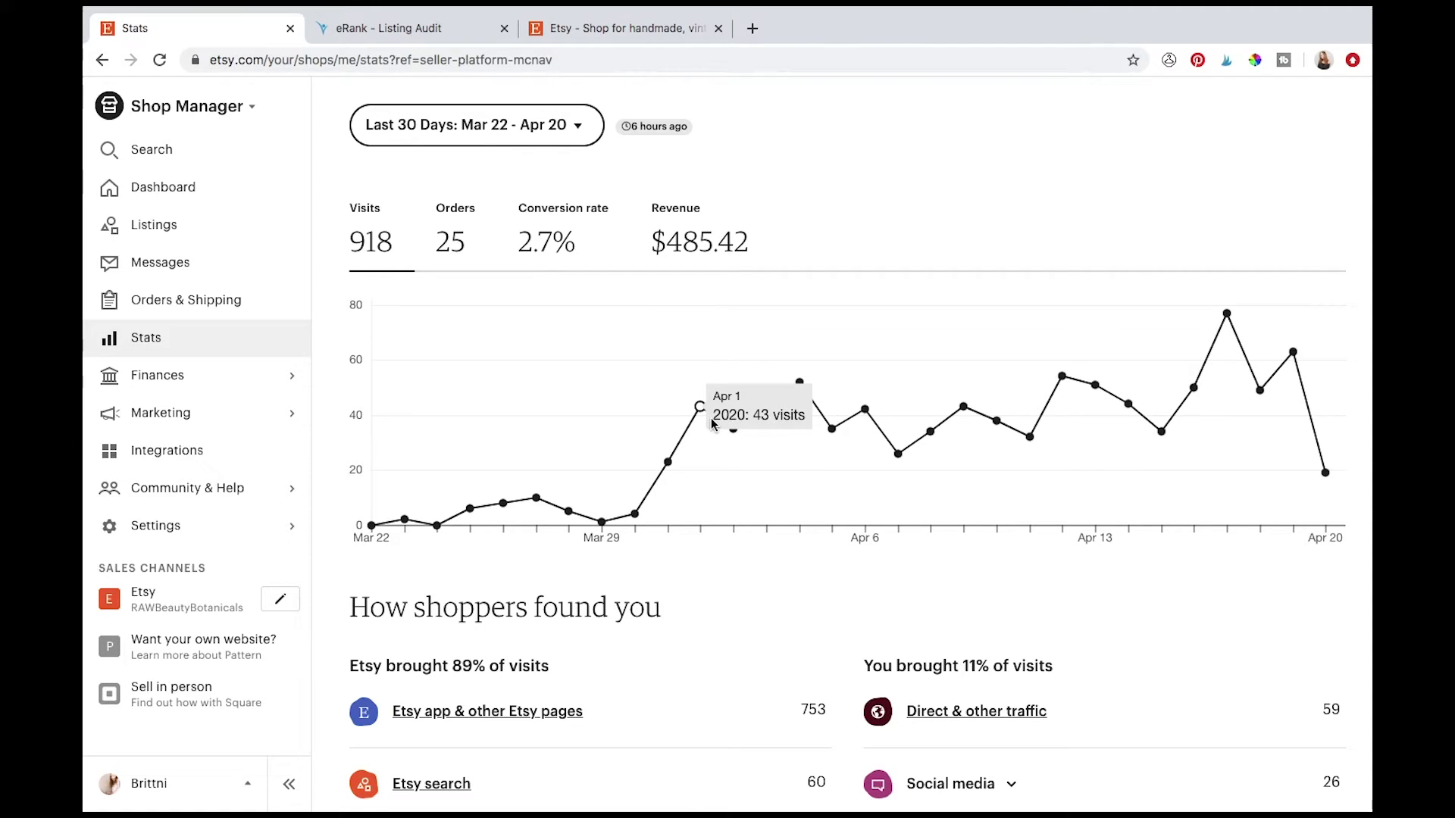
pyautogui.scroll(-4, 769, 693)
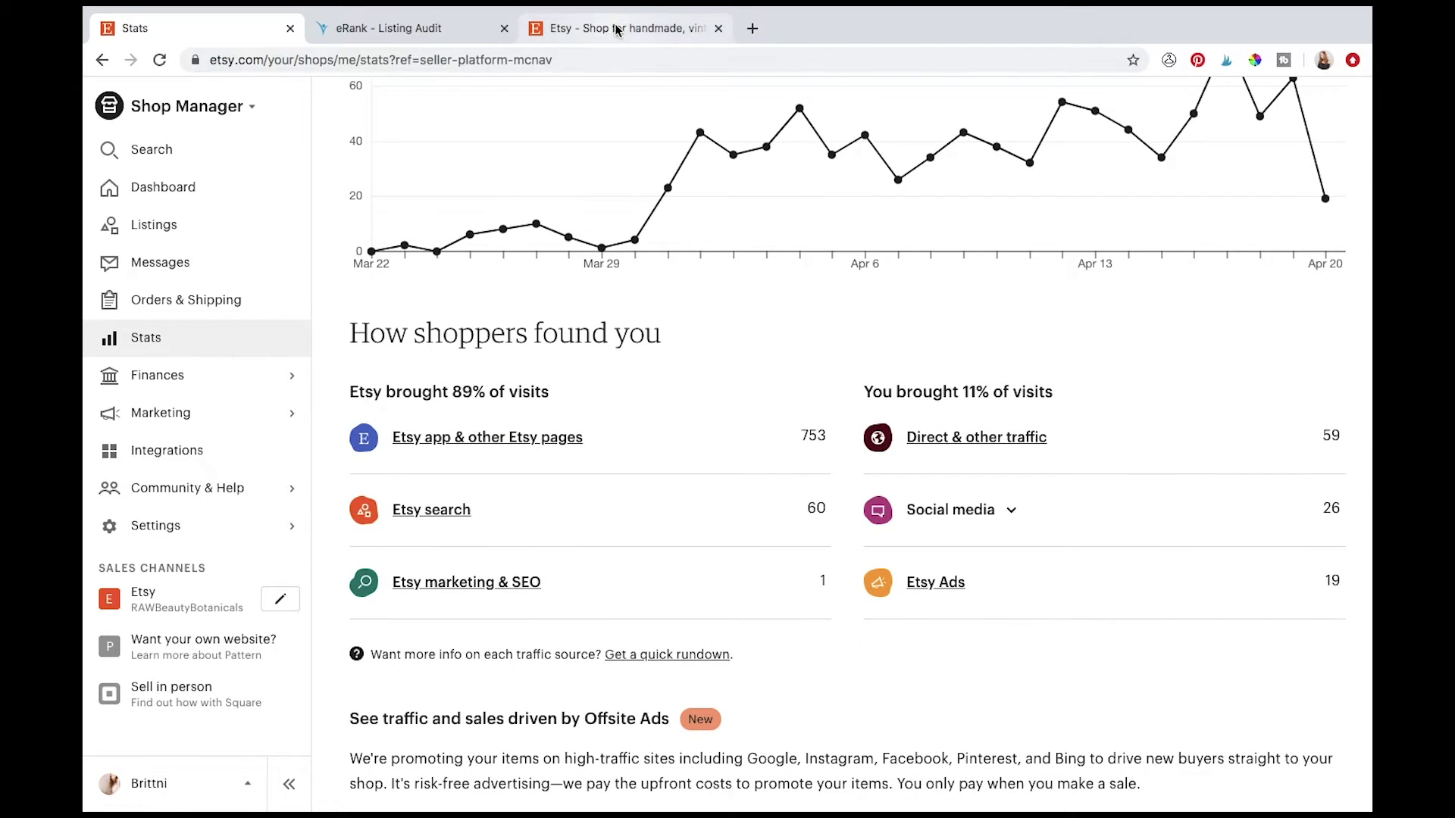
# - Go to the eRank Dashboard and review 6 active listings, 49 unique tags and 2 spelling issues
pyautogui.click(394, 31)
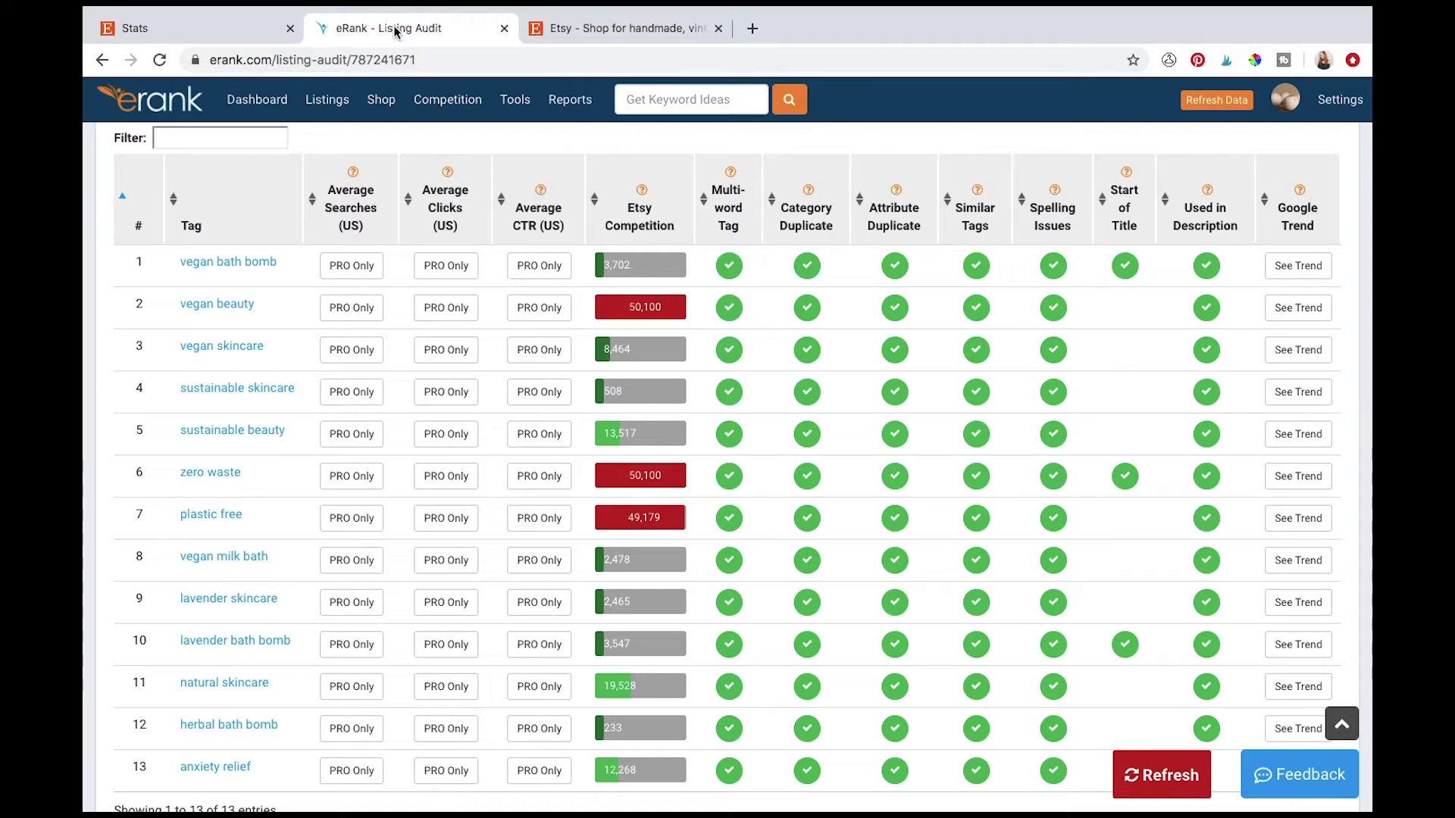
pyautogui.click(176, 100)
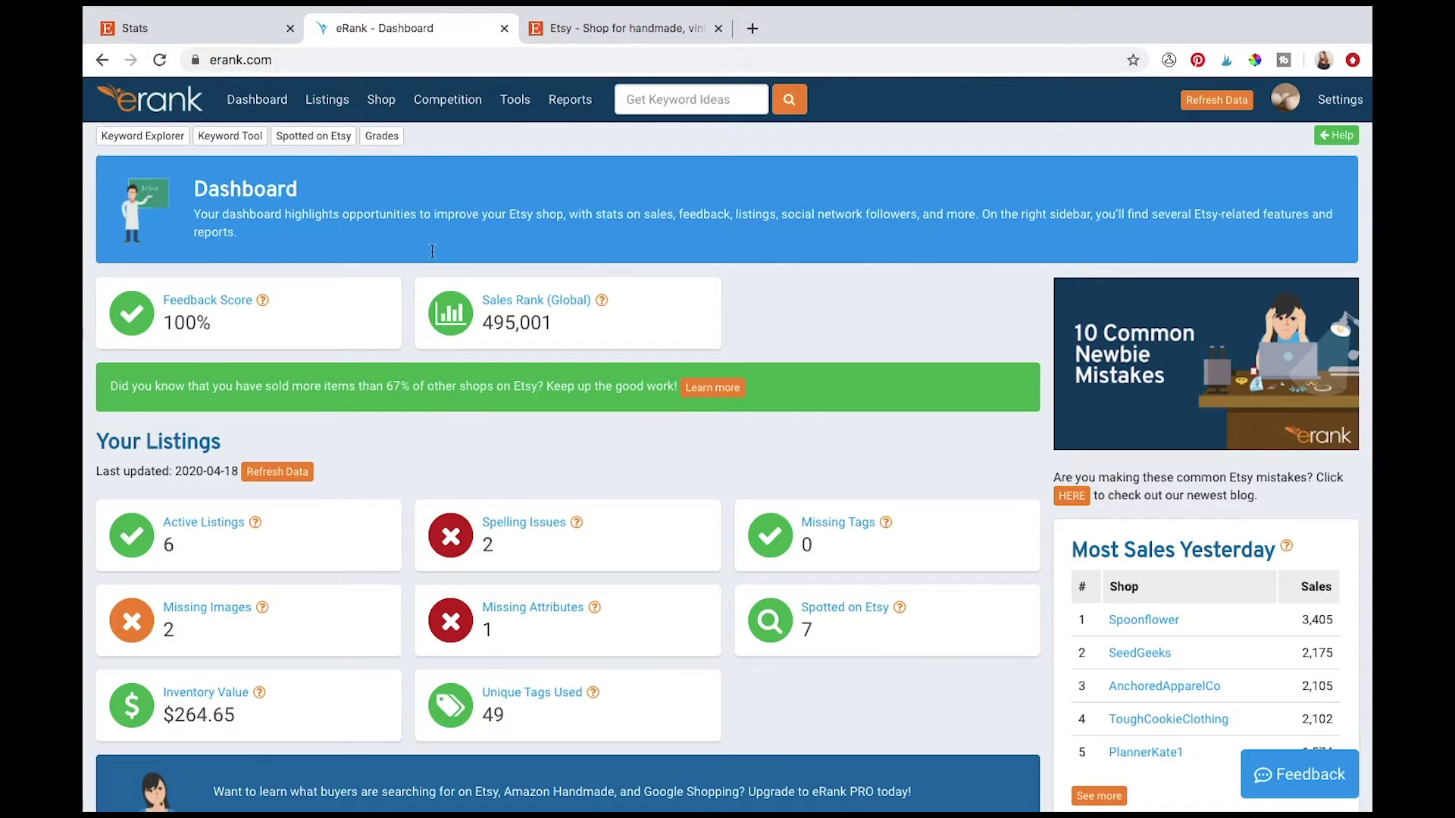
pyautogui.scroll(-4, 625, 473)
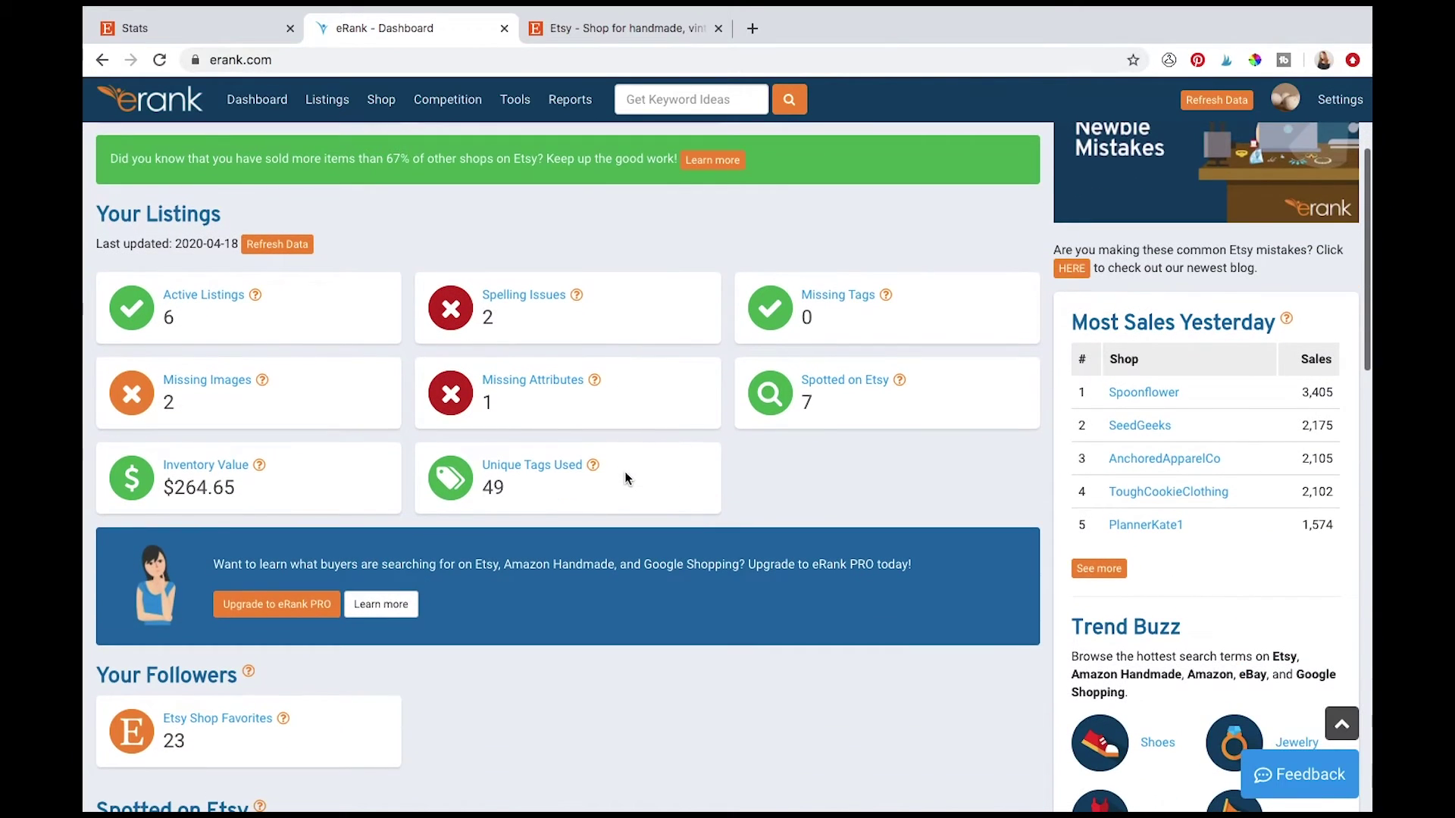
pyautogui.scroll(-3, 625, 478)
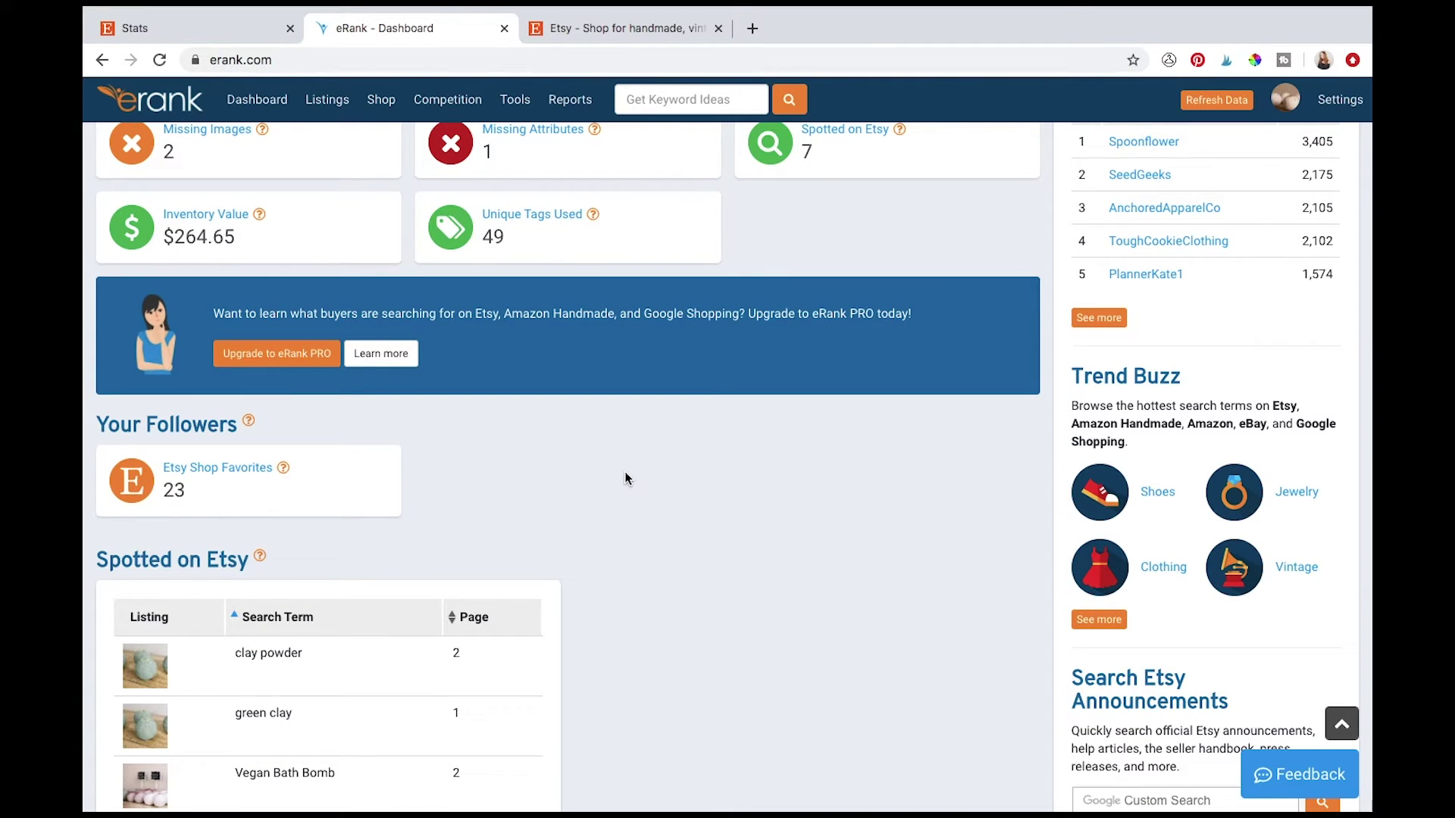
pyautogui.scroll(3, 626, 477)
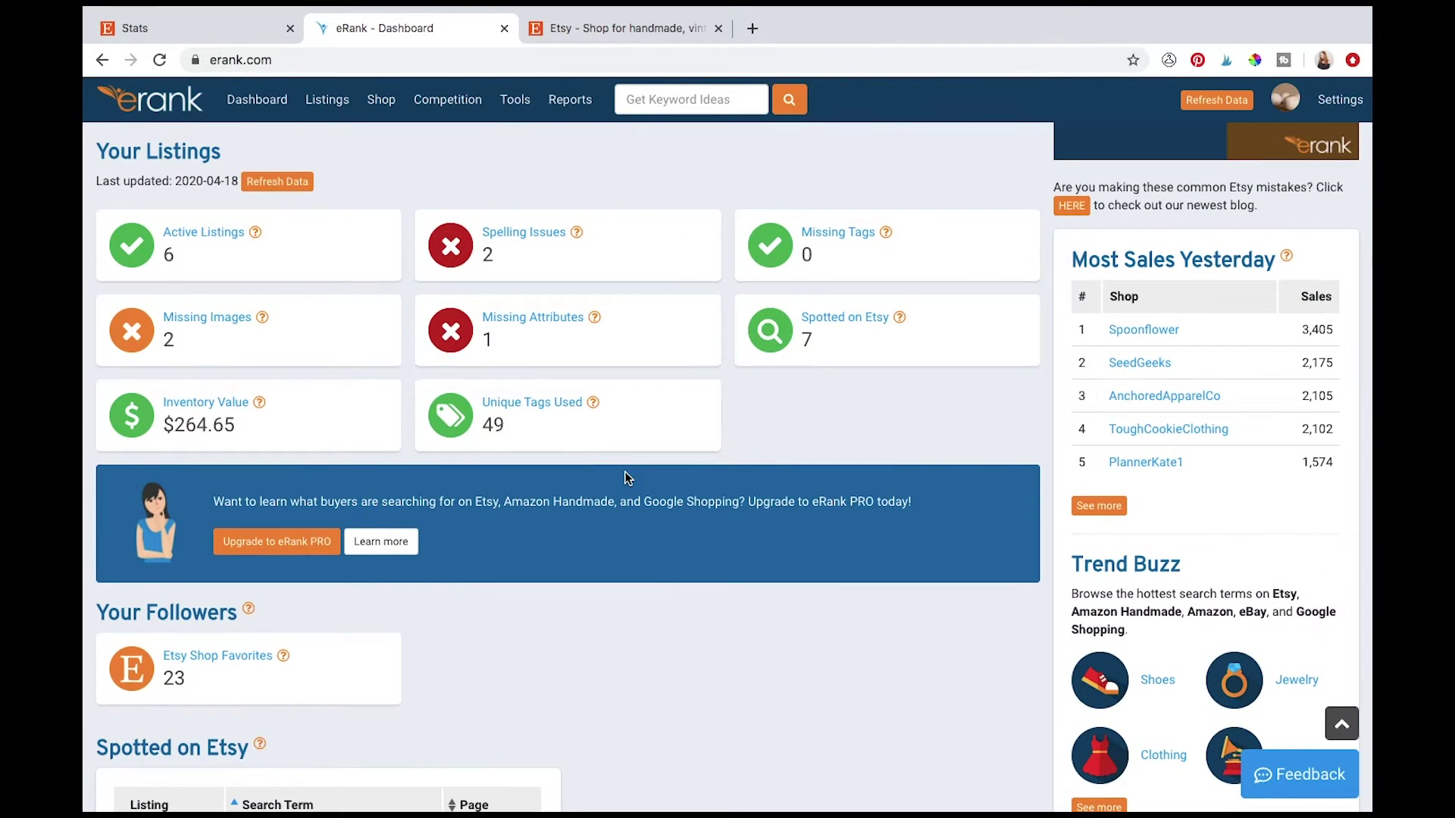
pyautogui.scroll(4, 626, 476)
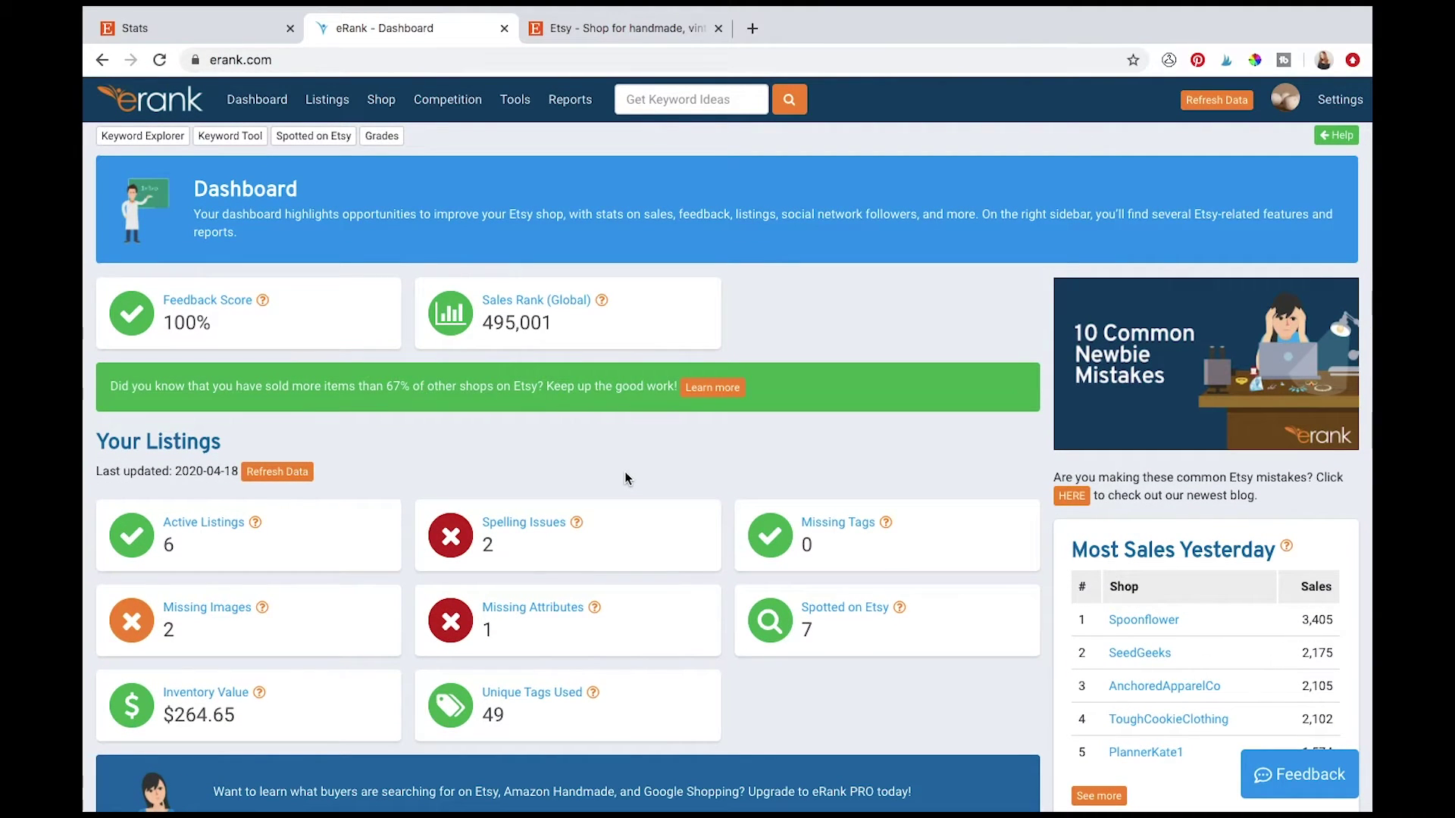
# - From Active Listings, open the audit for the Lavender Infused Vegan Bath Bomb listing
pyautogui.moveTo(327, 99)
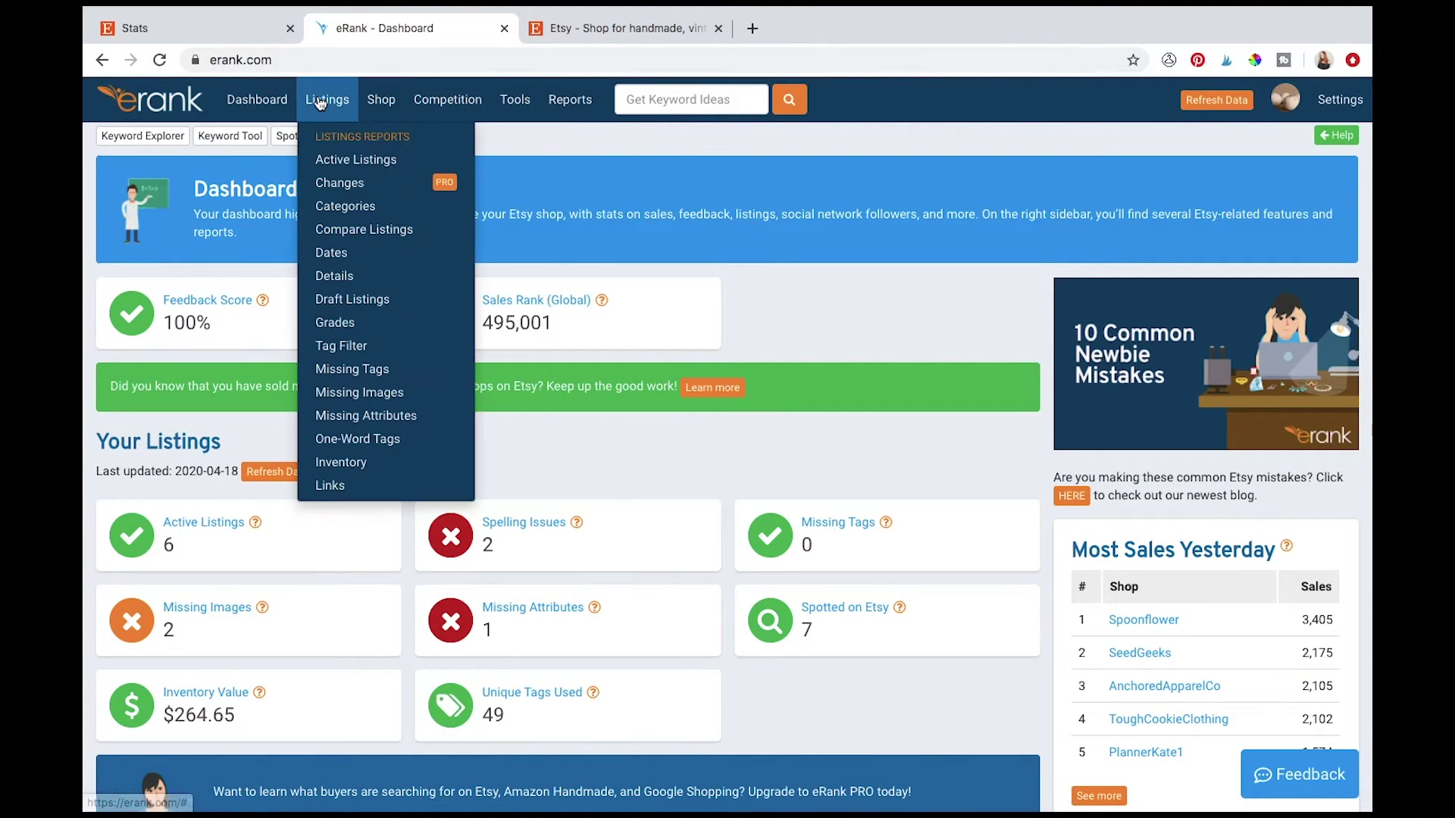
pyautogui.click(357, 160)
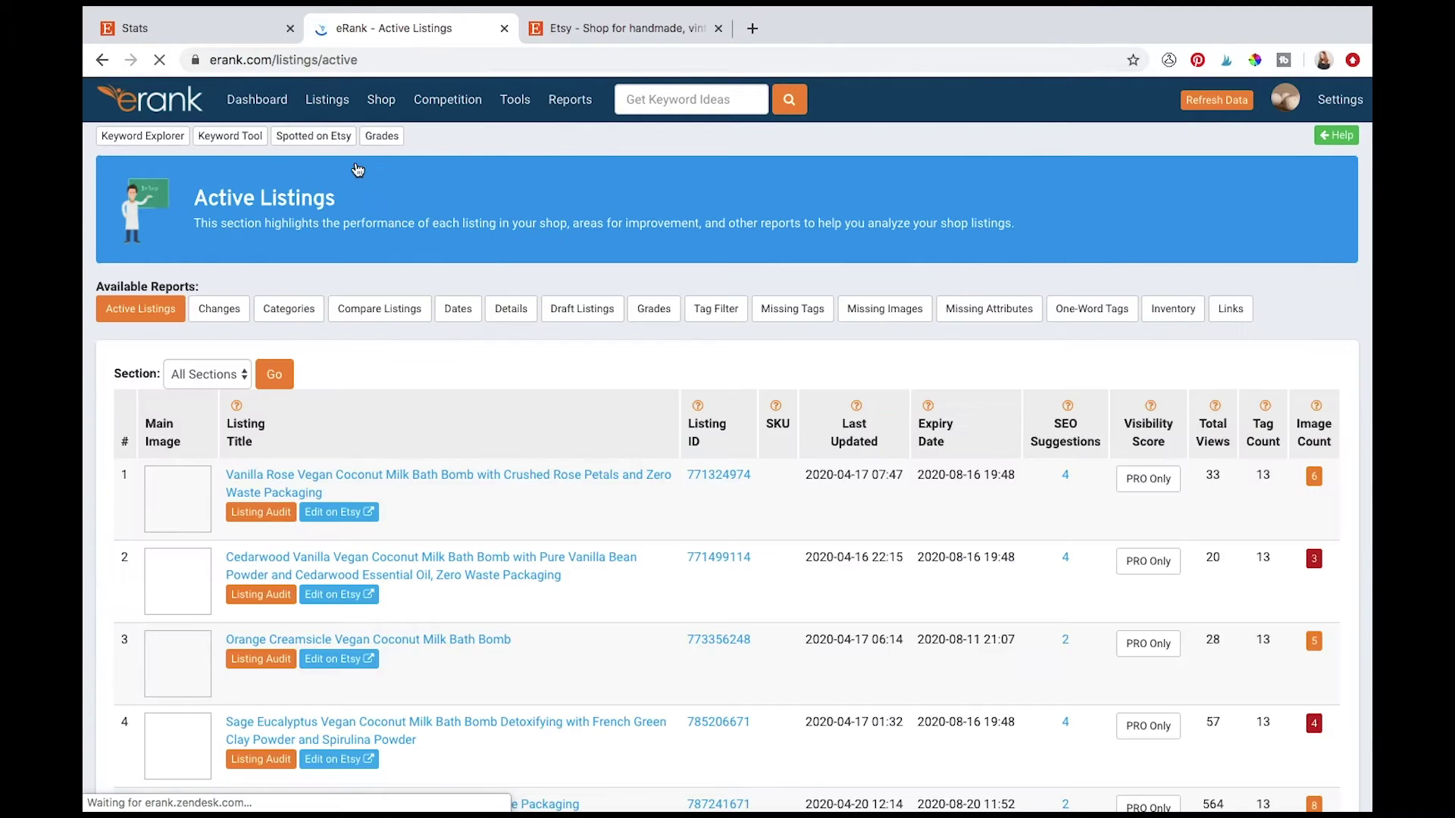
pyautogui.scroll(-4, 669, 606)
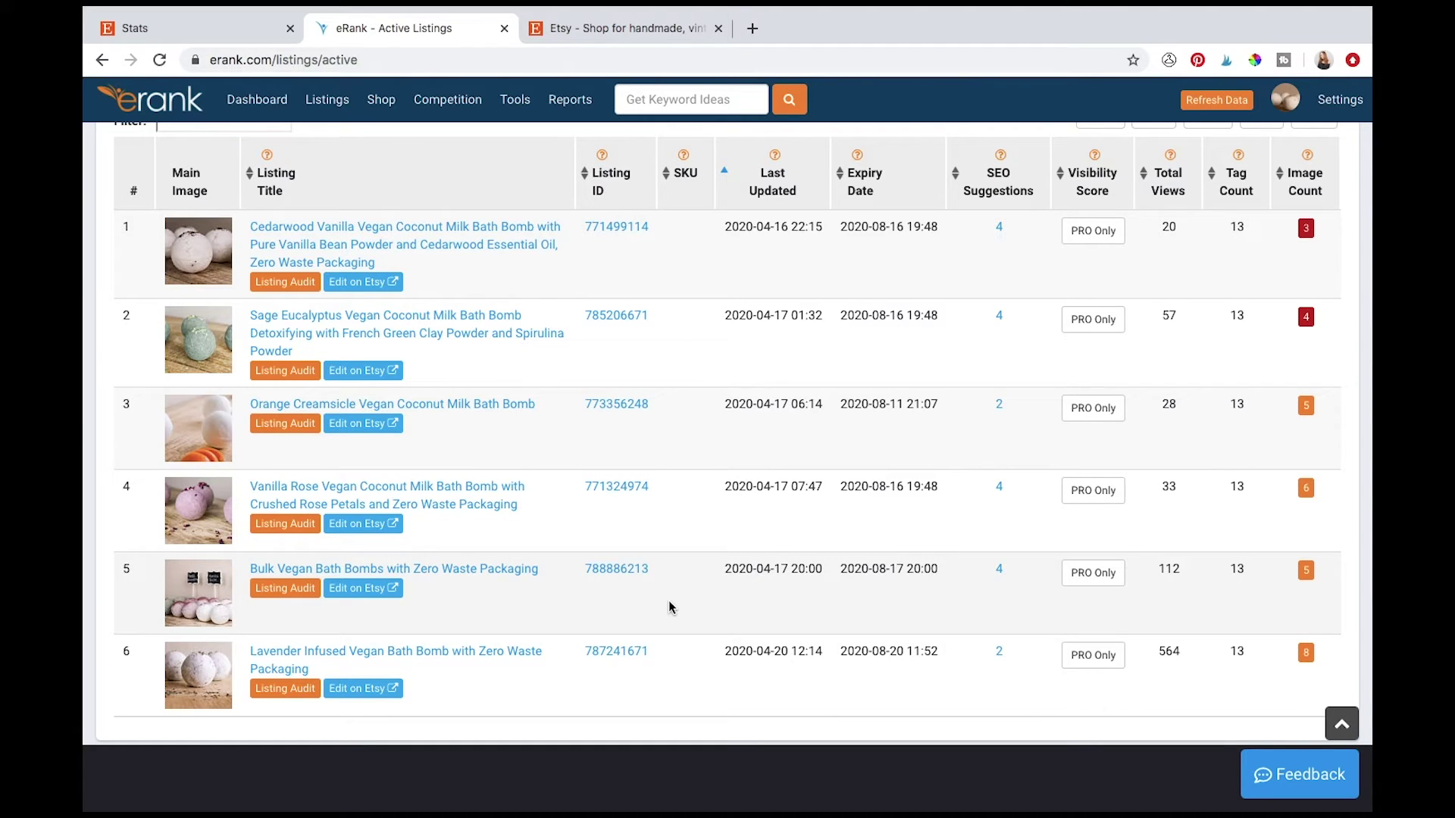
pyautogui.click(381, 652)
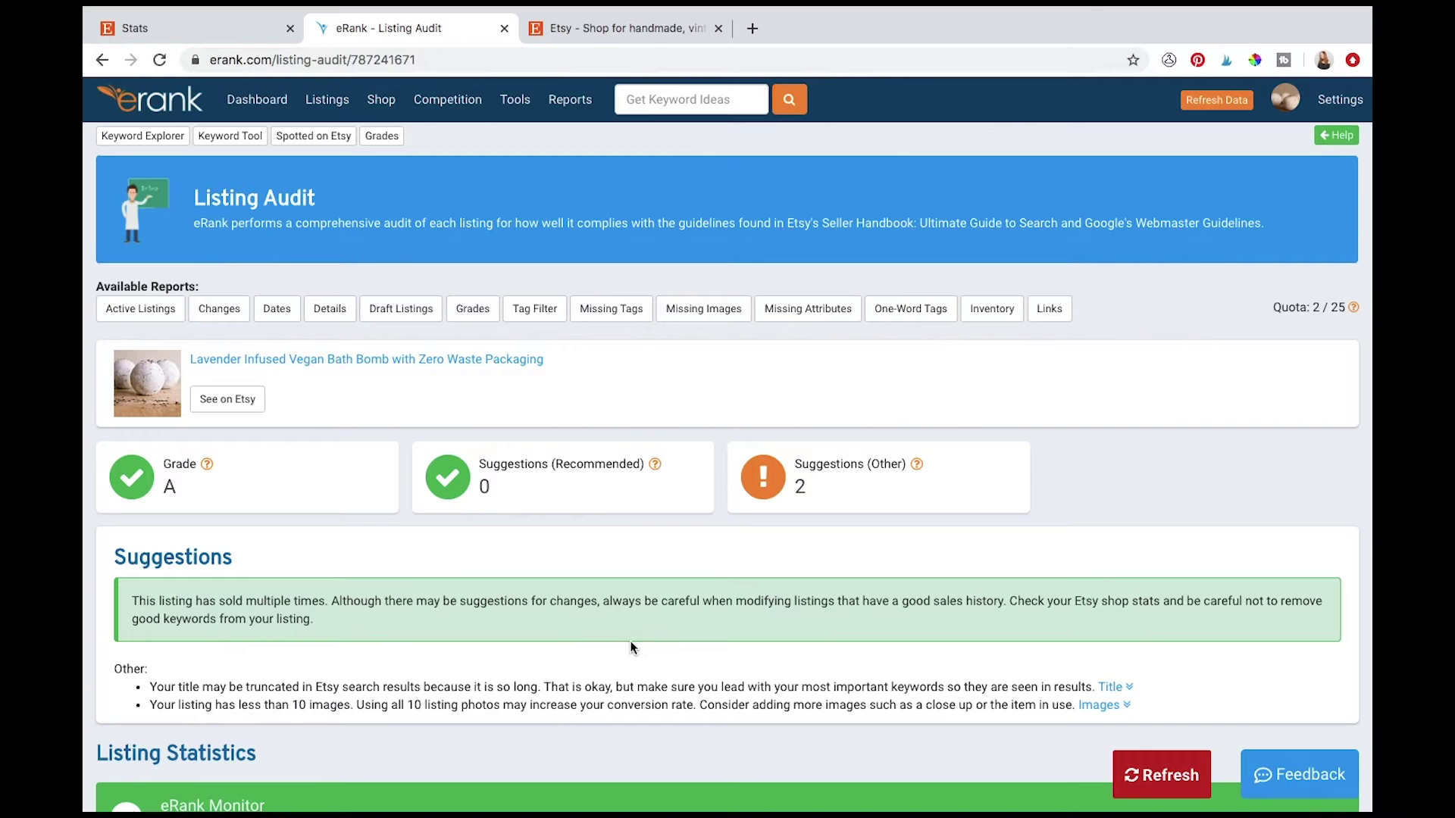
# - Scroll the Listing Audit down to the 13-tag Tag Analysis table with Etsy competition counts
pyautogui.scroll(-3, 630, 648)
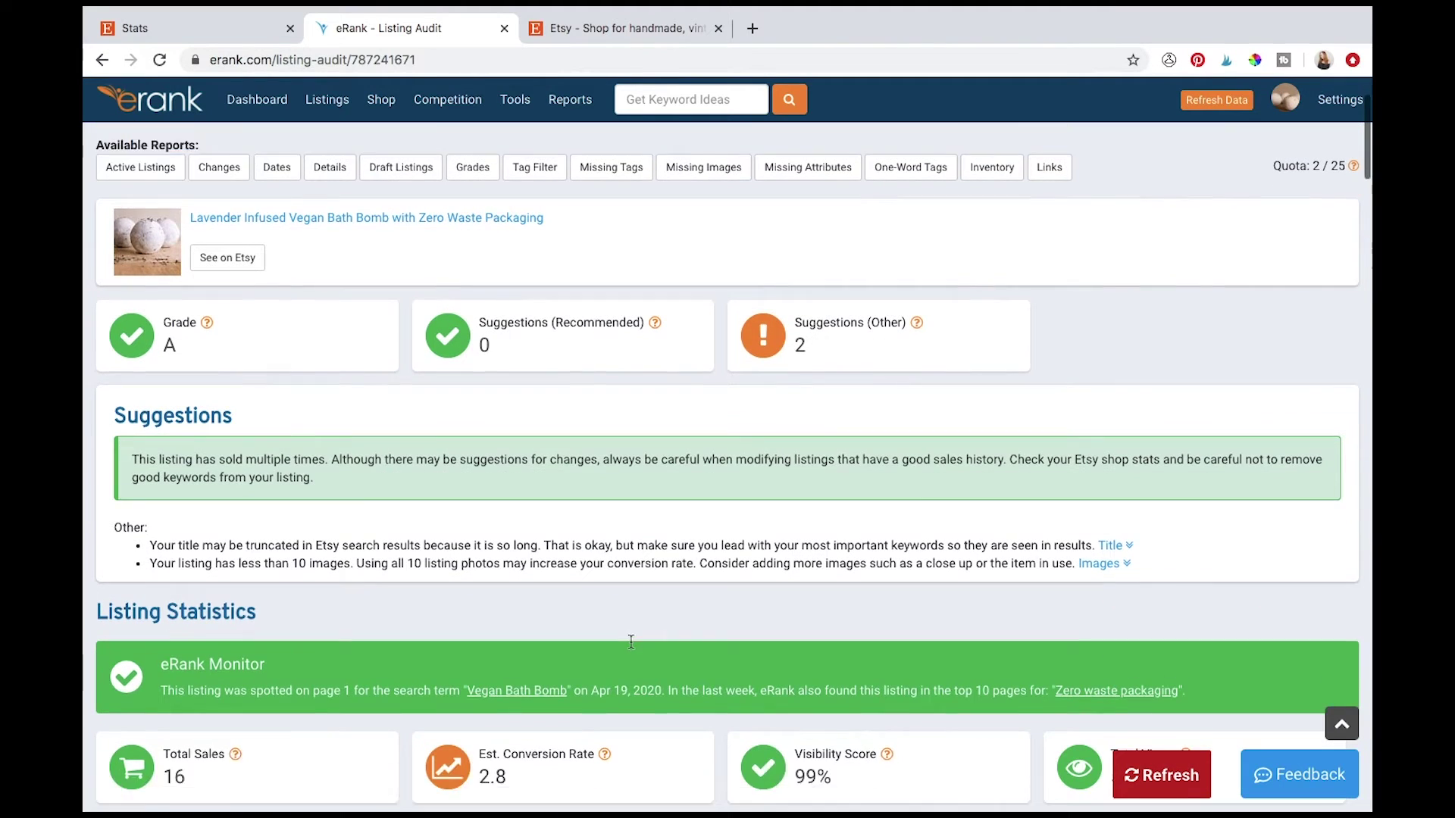
pyautogui.scroll(-2, 630, 641)
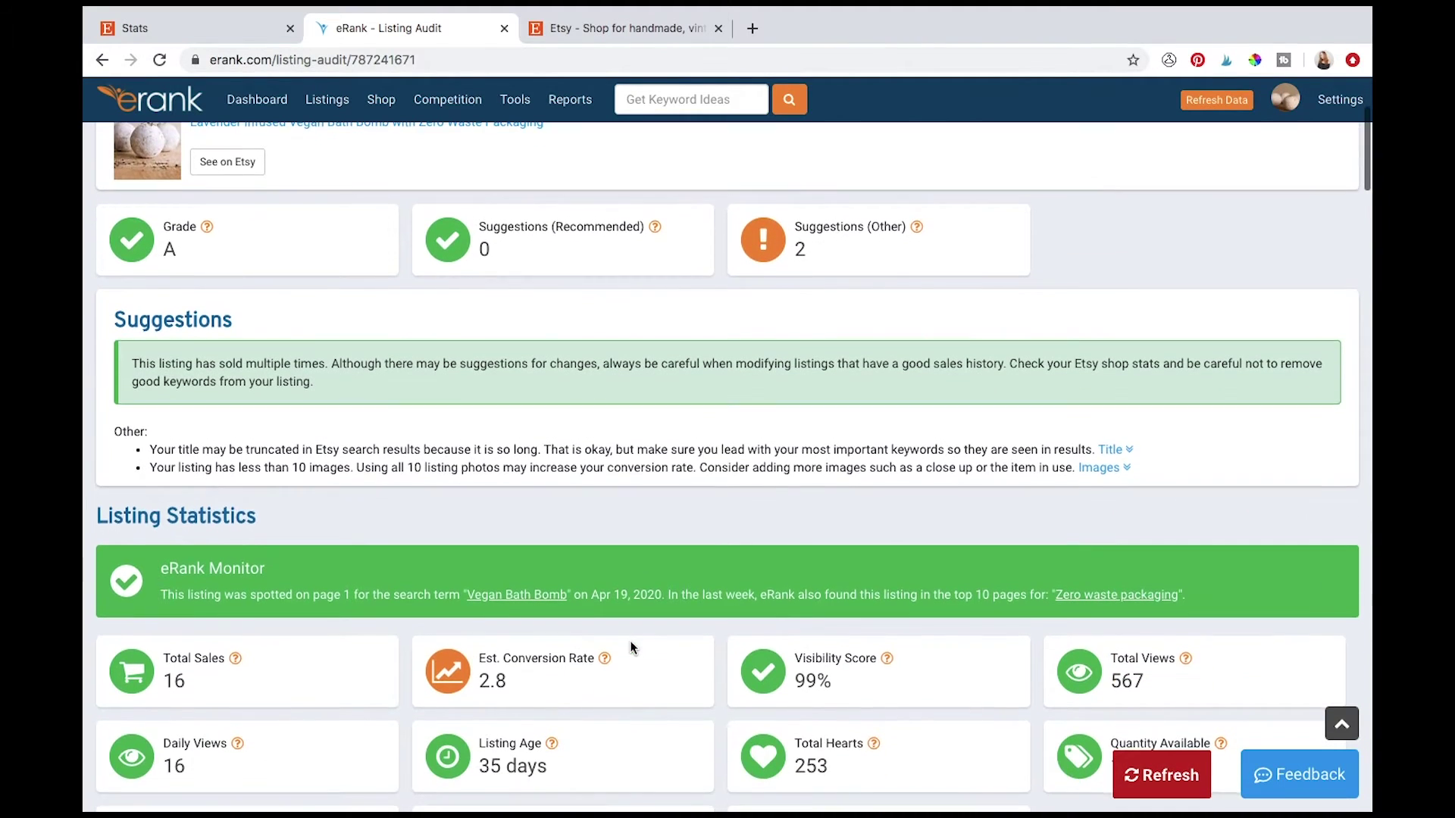
pyautogui.scroll(-10, 630, 648)
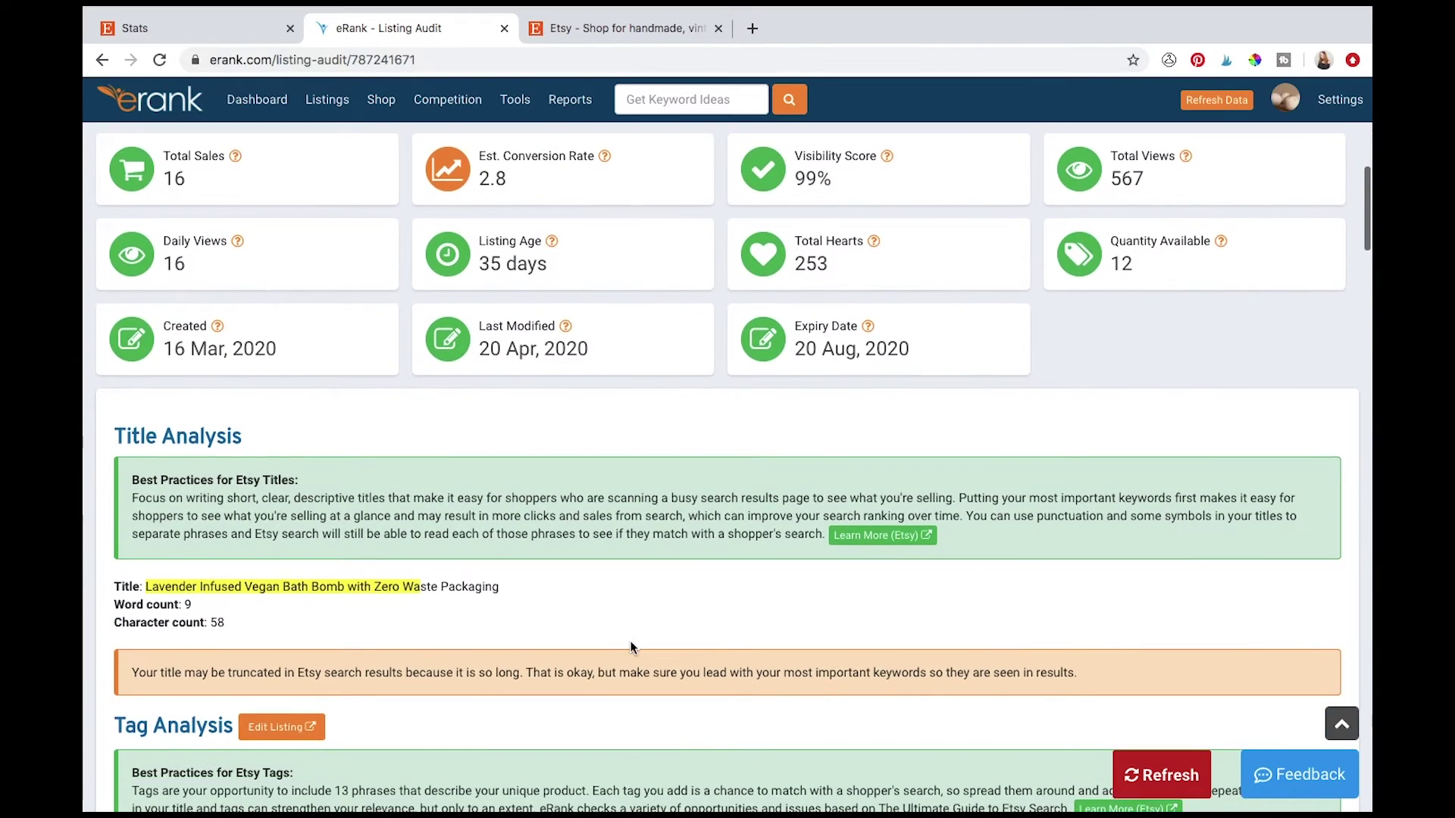
pyautogui.scroll(-6, 630, 648)
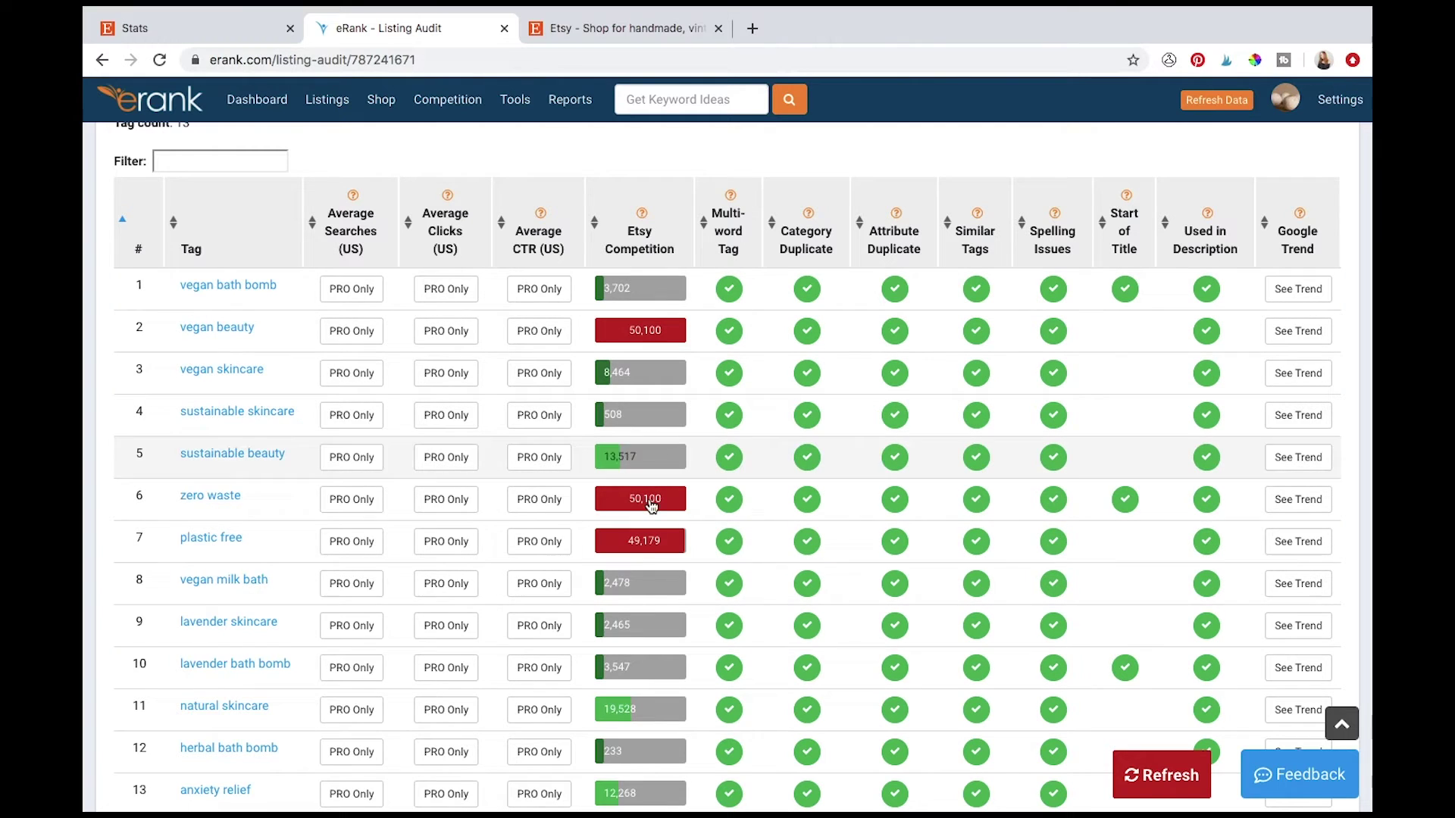
# - Finish checking the tags' Etsy competition, then switch to Etsy's home page and its search box
pyautogui.scroll(-3, 653, 693)
pyautogui.scroll(3, 653, 694)
pyautogui.scroll(-1, 653, 693)
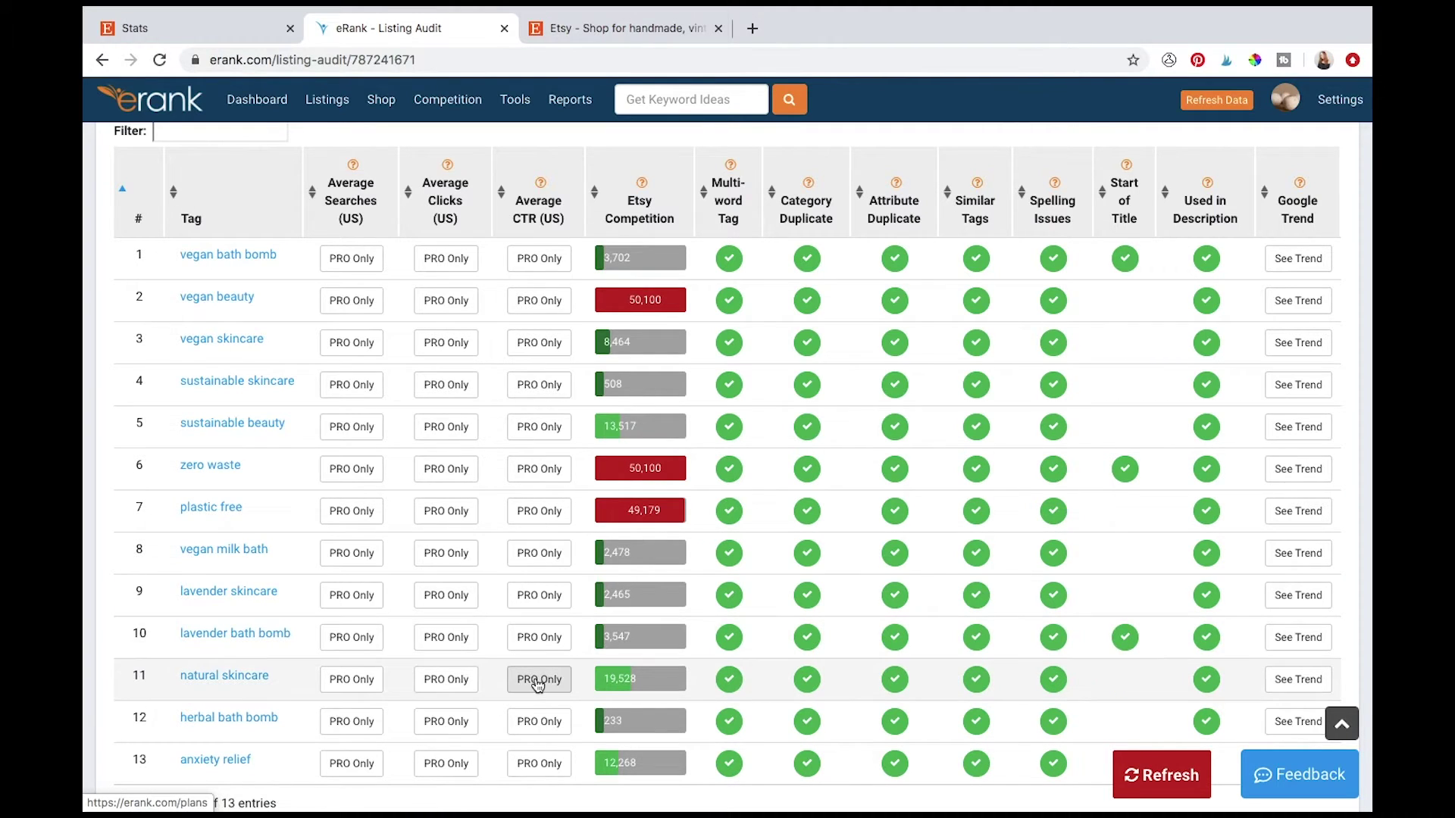
pyautogui.click(576, 29)
pyautogui.click(406, 104)
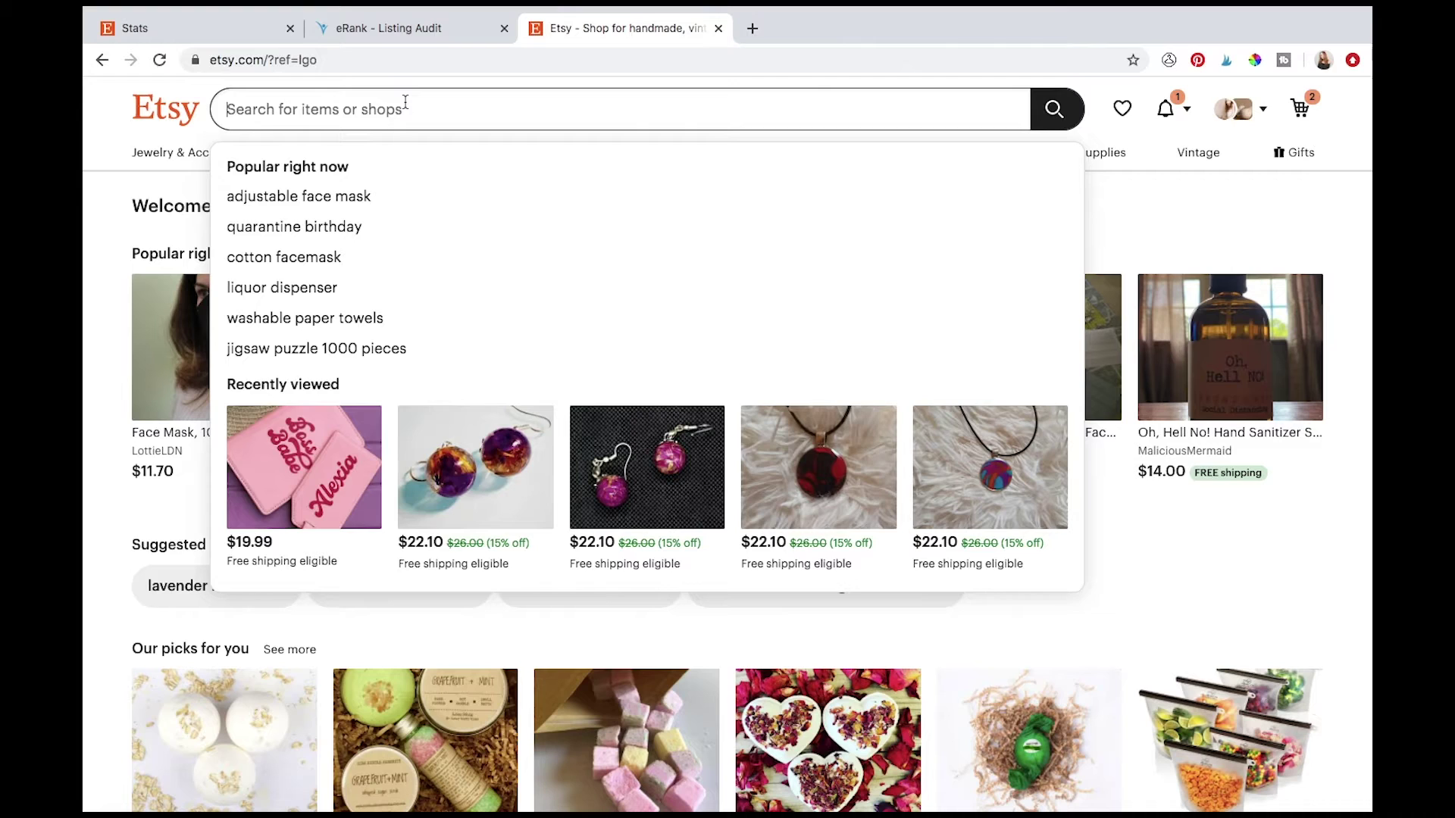
# - Search Etsy for 'vegan bath bomb' and look over the results
pyautogui.write('vegan')
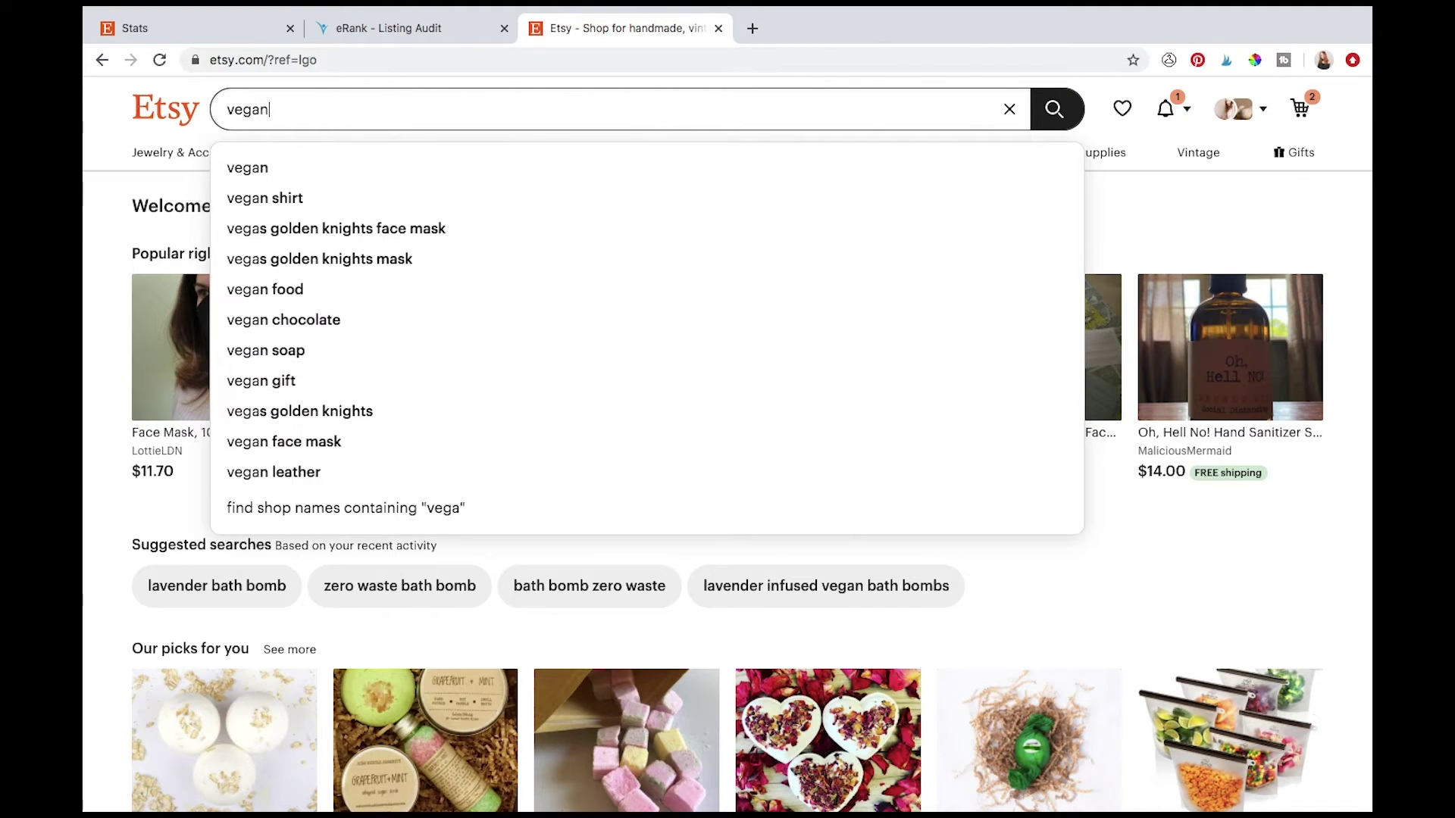
pyautogui.write(' bath b')
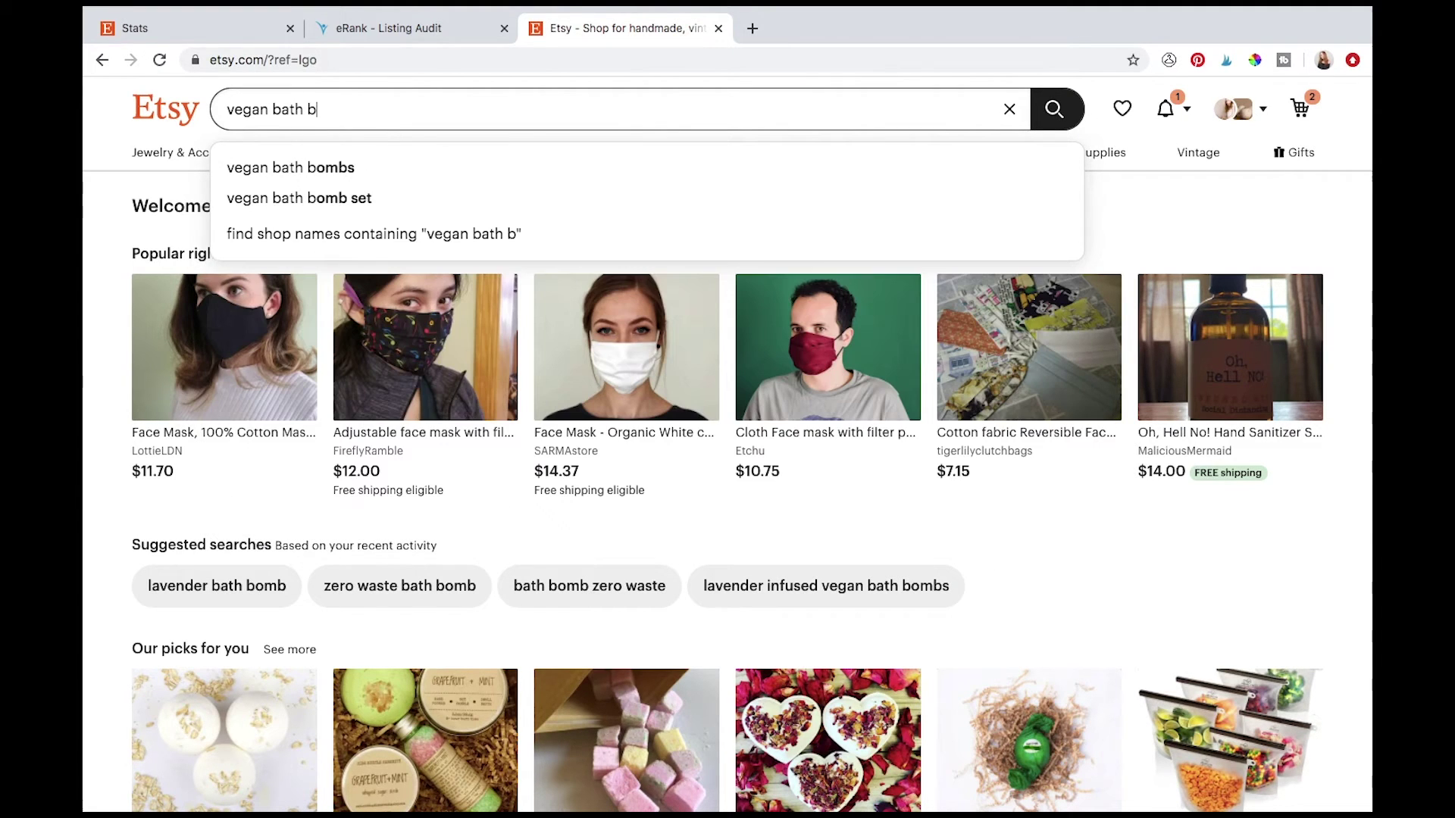
pyautogui.write('omb')
pyautogui.press('Return')
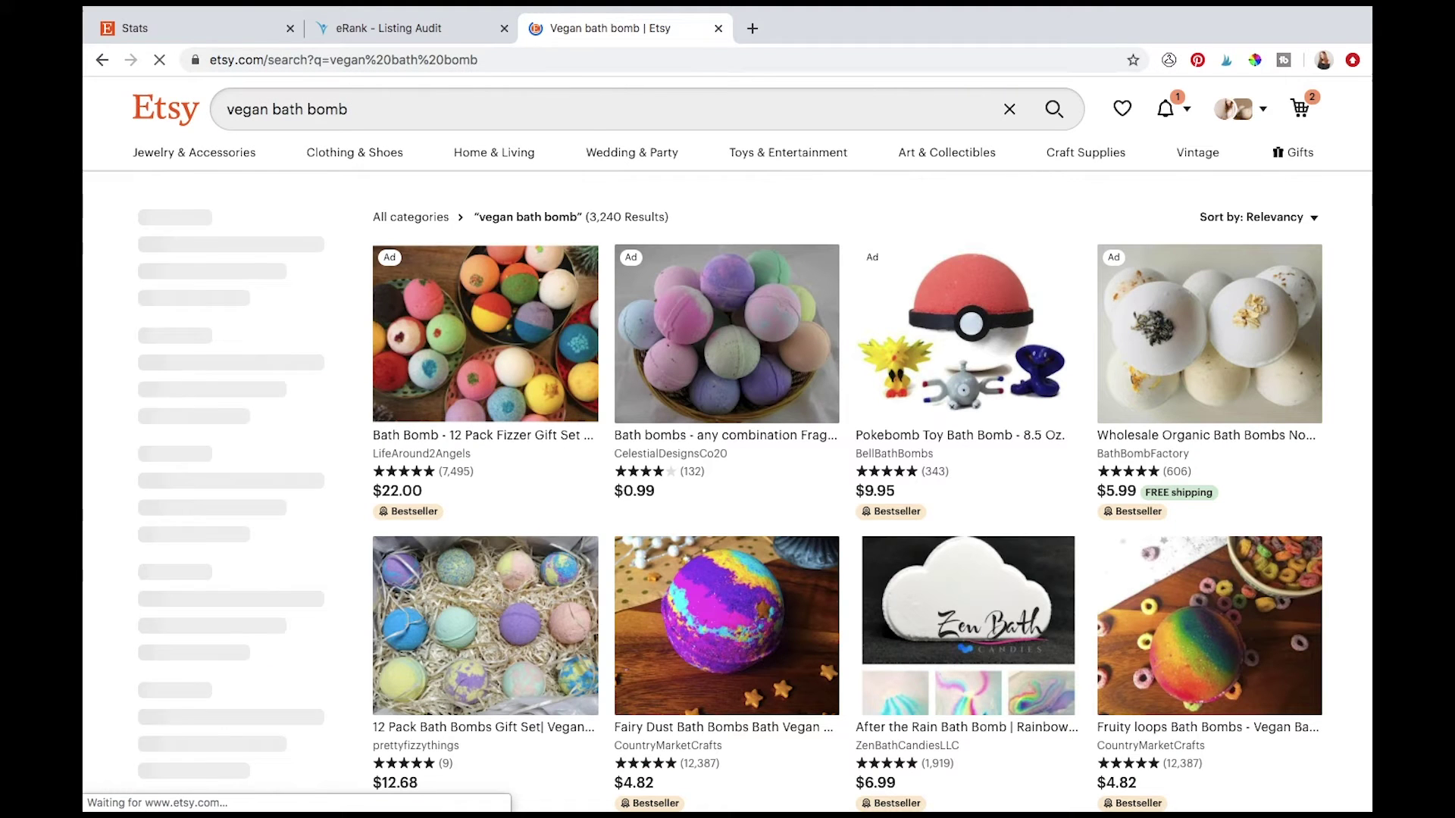
pyautogui.scroll(-4, 943, 601)
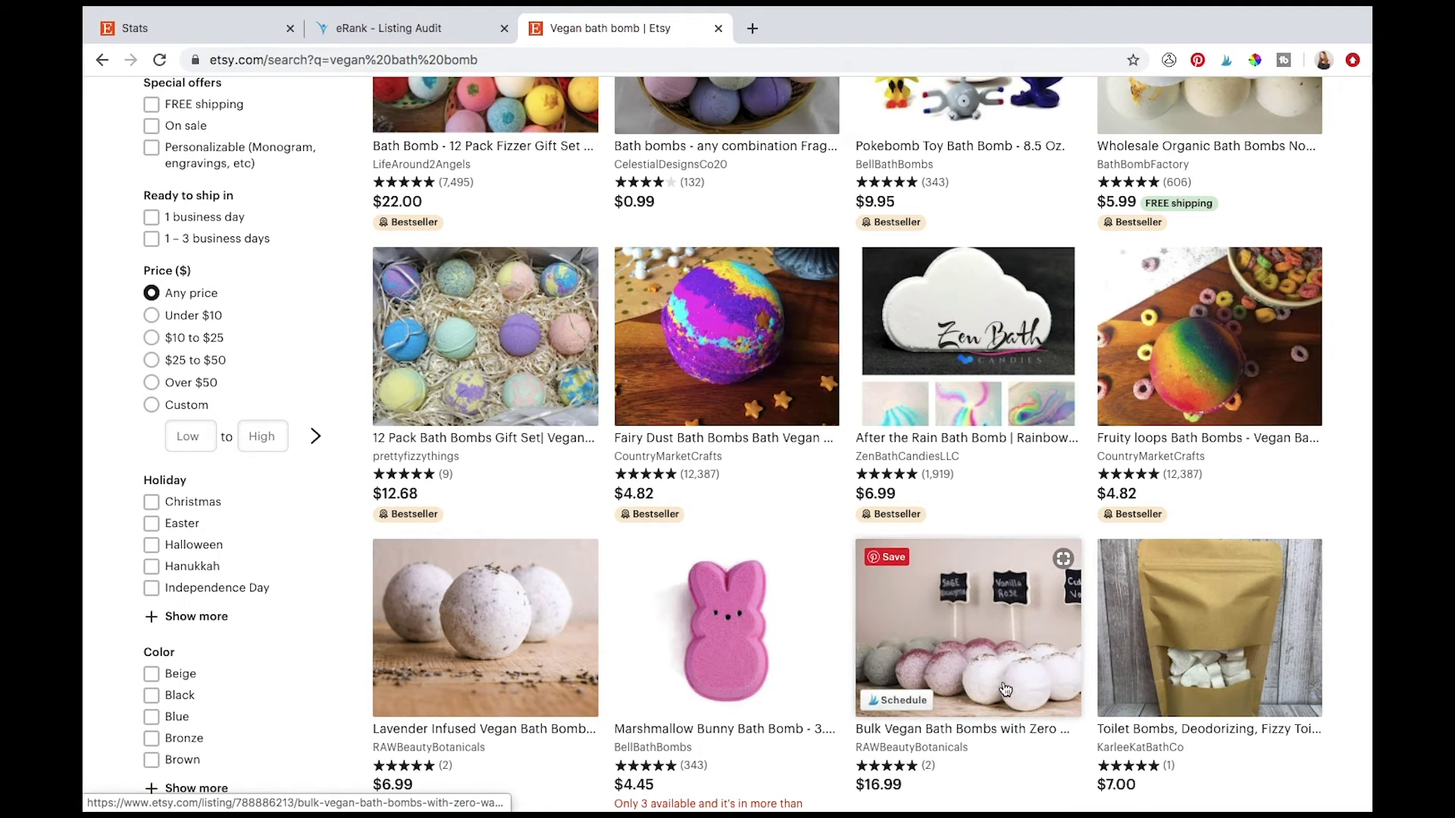
pyautogui.scroll(4, 1005, 689)
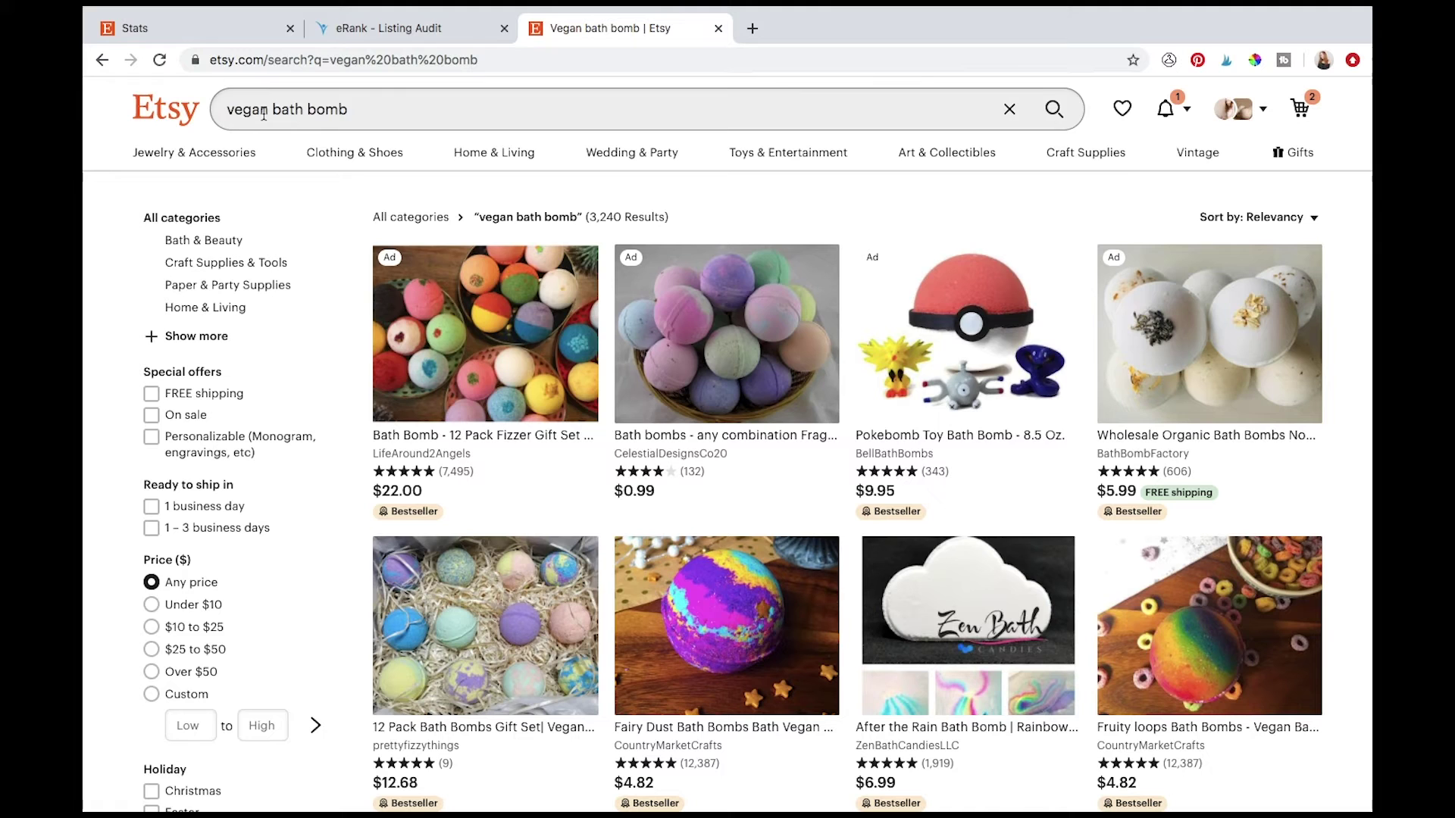
# - Change the search to 'zero waste bath bomb' and browse those results
pyautogui.moveTo(264, 113); pyautogui.dragTo(201, 111)
pyautogui.press('BackSpace')
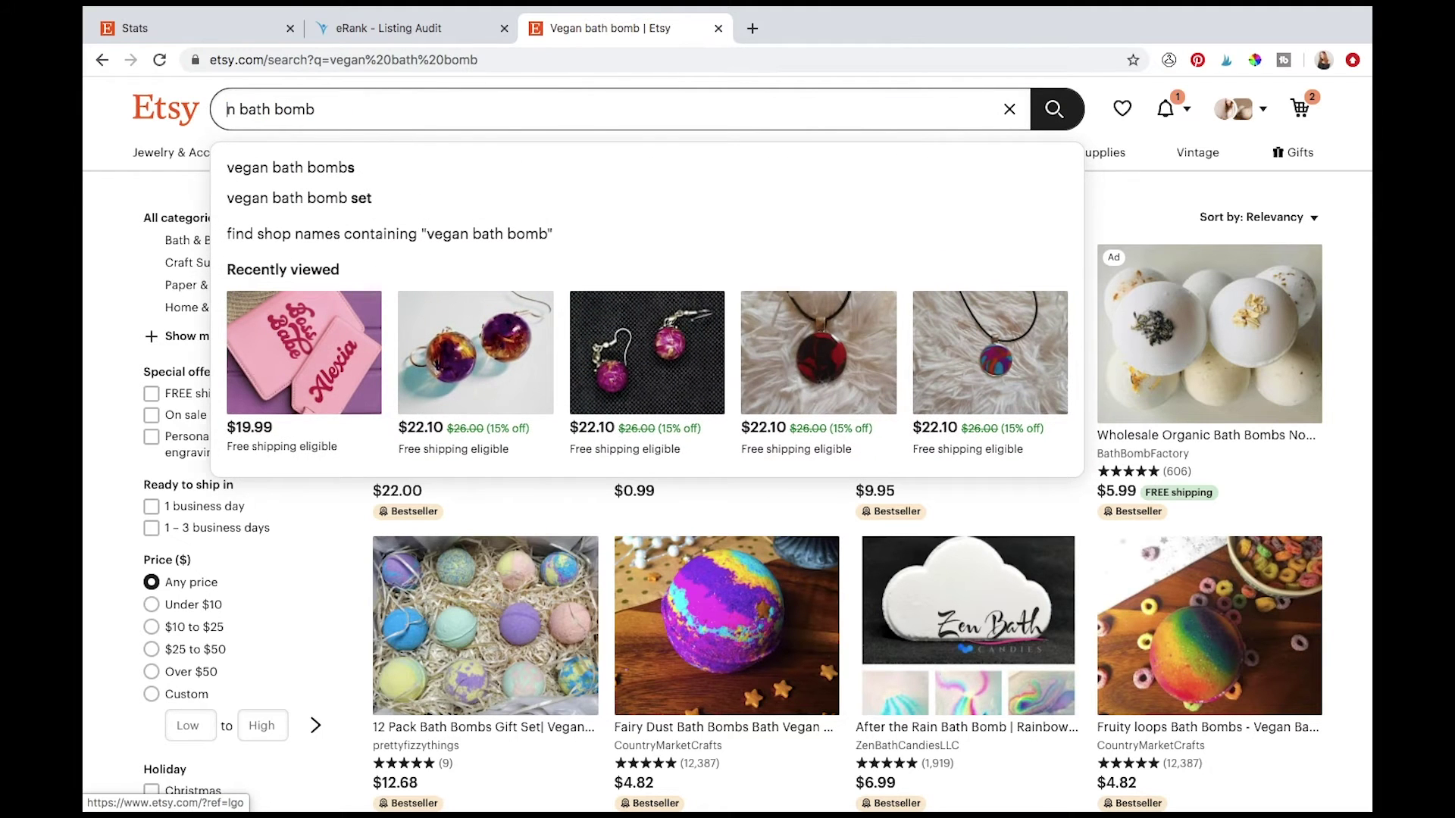
pyautogui.press('Delete')
pyautogui.write('zer')
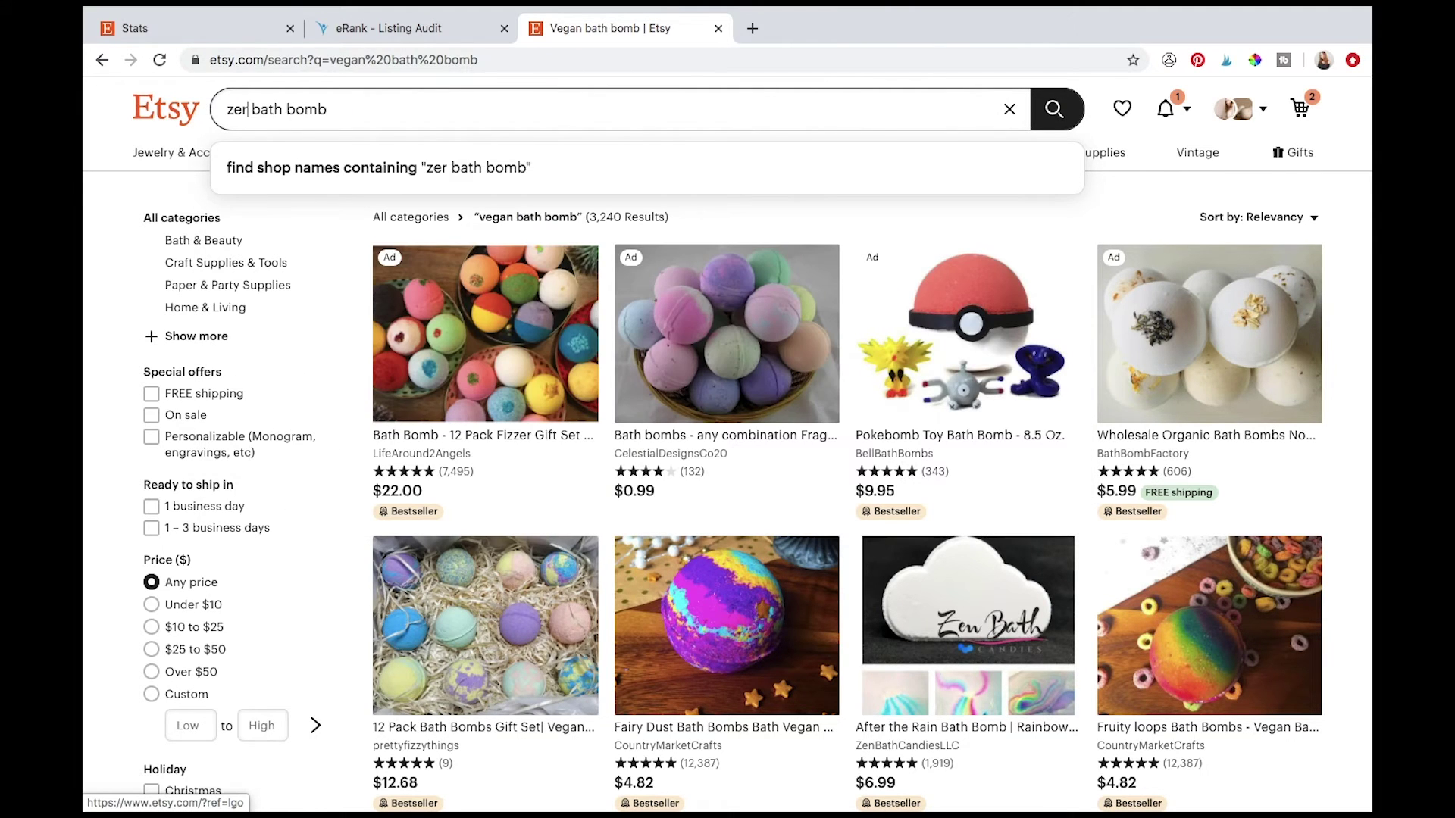
pyautogui.write('o waste')
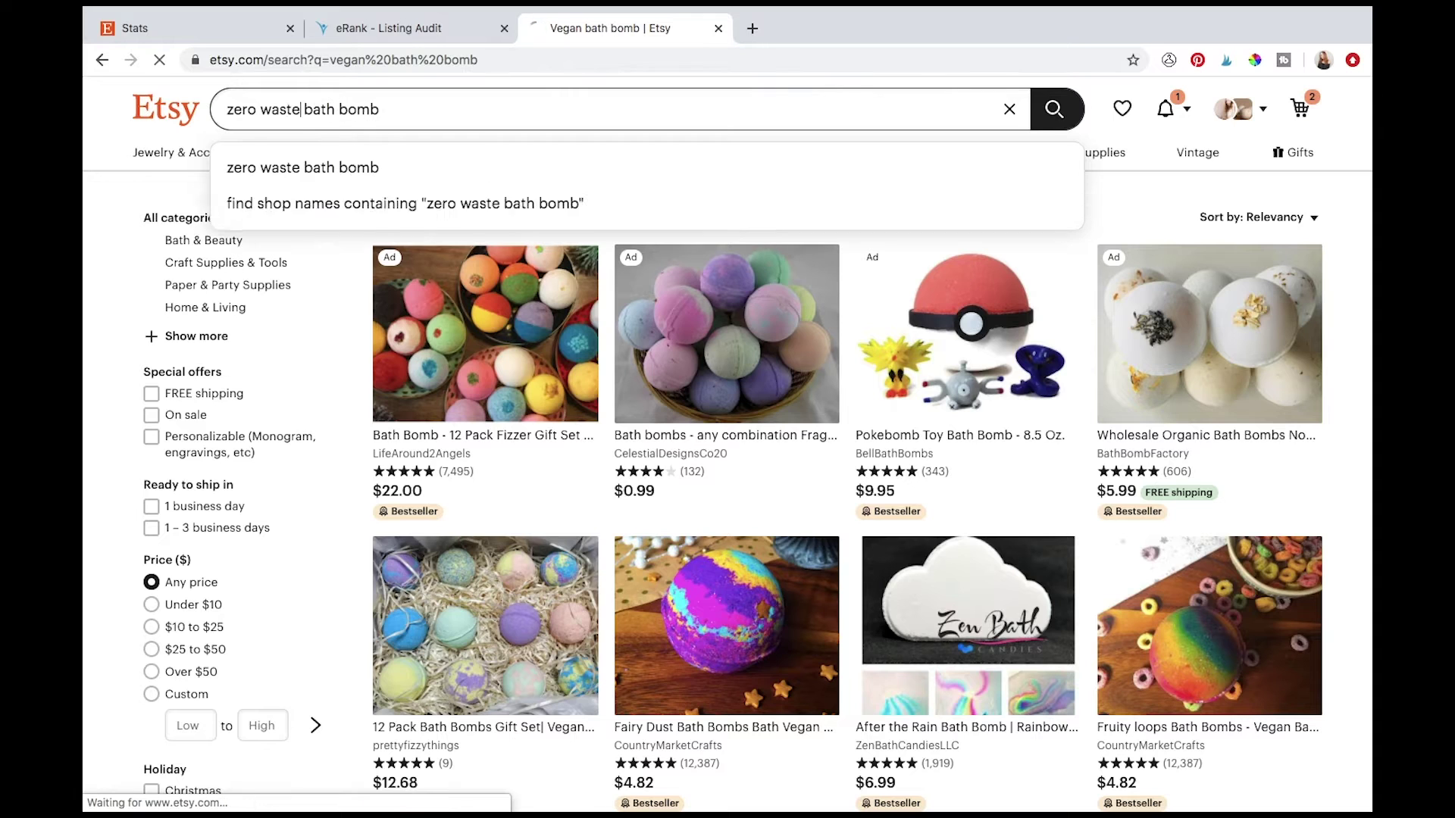
pyautogui.press('Return')
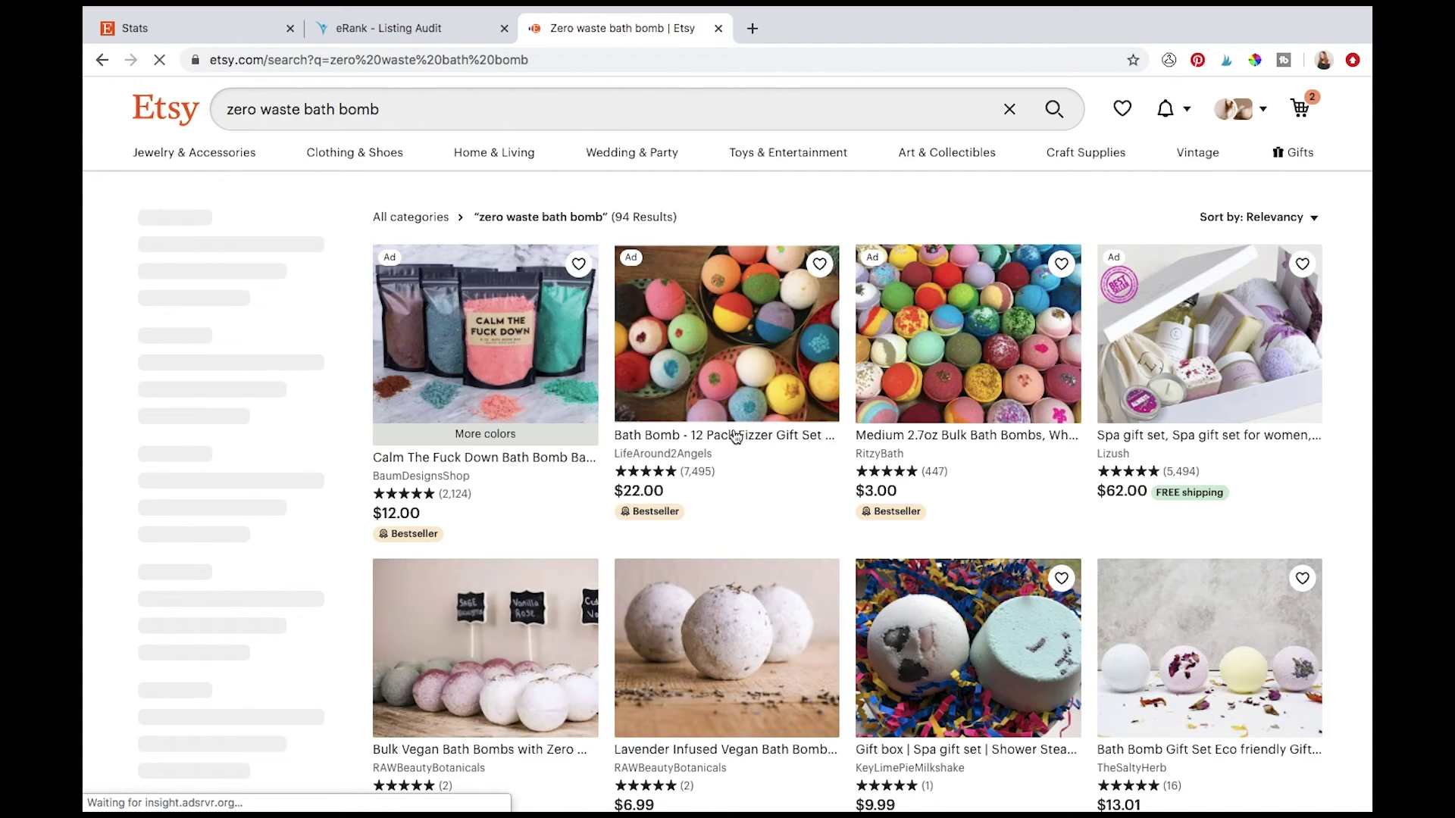
pyautogui.scroll(-2, 741, 568)
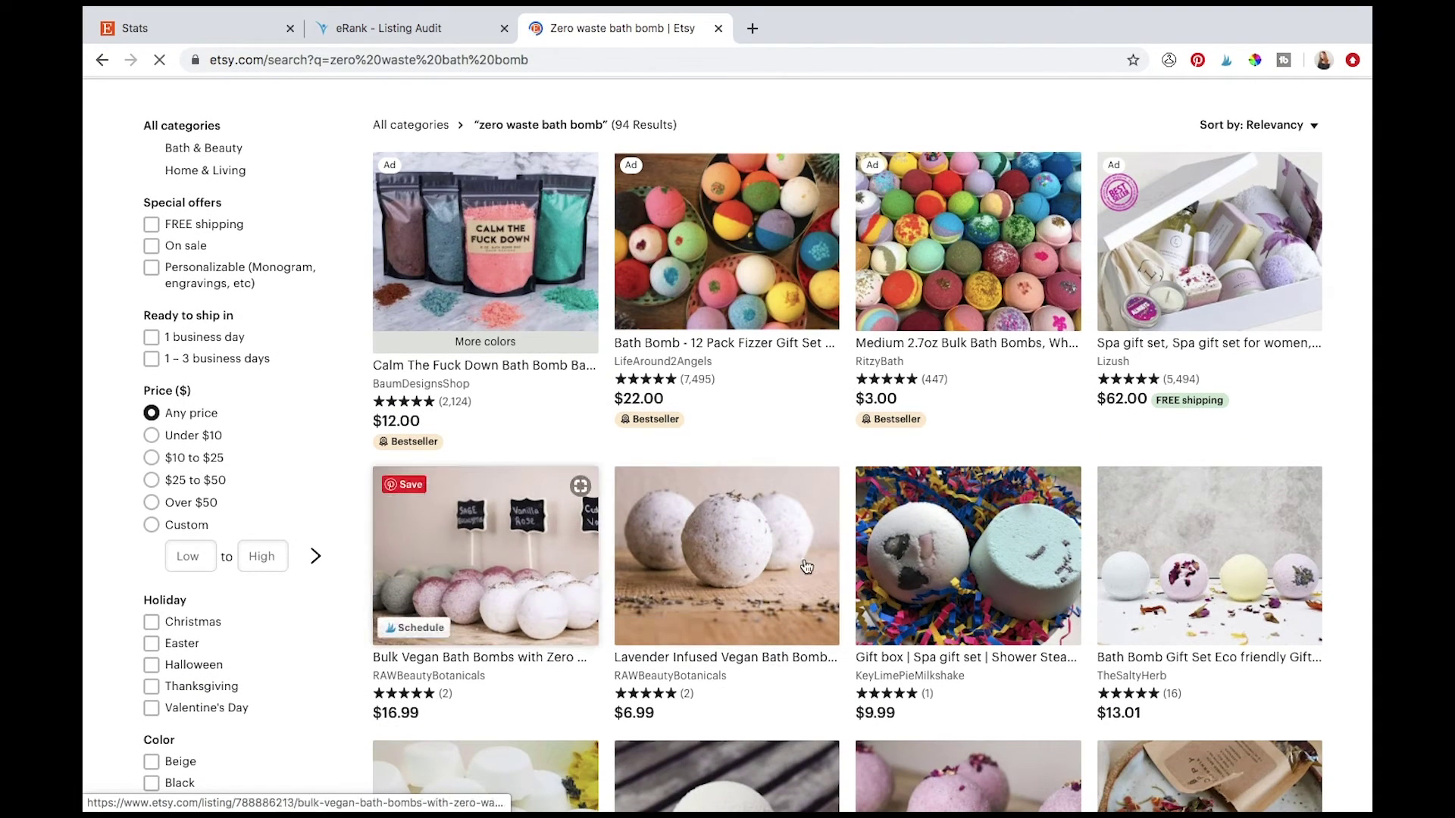
pyautogui.scroll(-3, 792, 573)
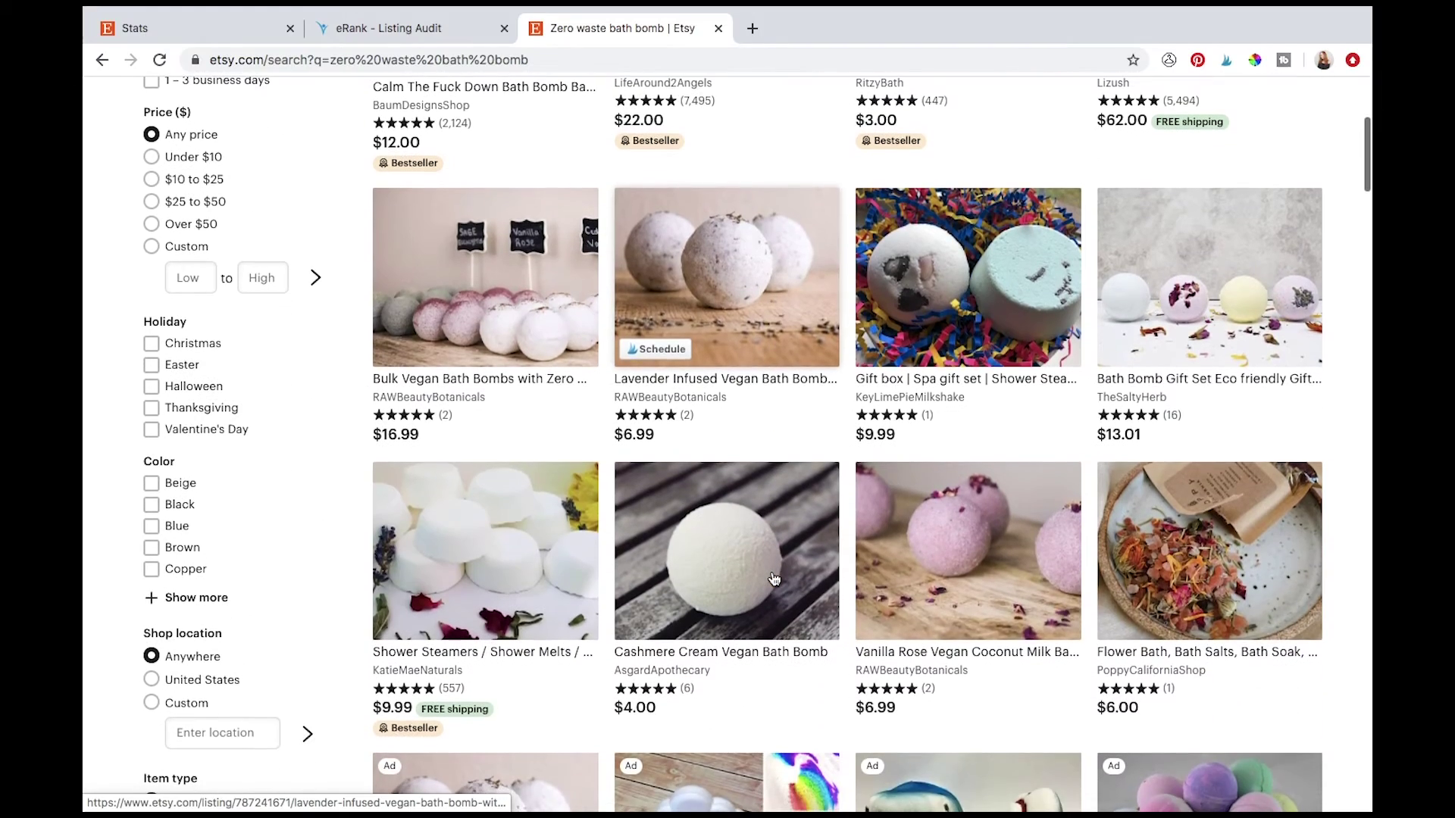
pyautogui.scroll(-4, 998, 676)
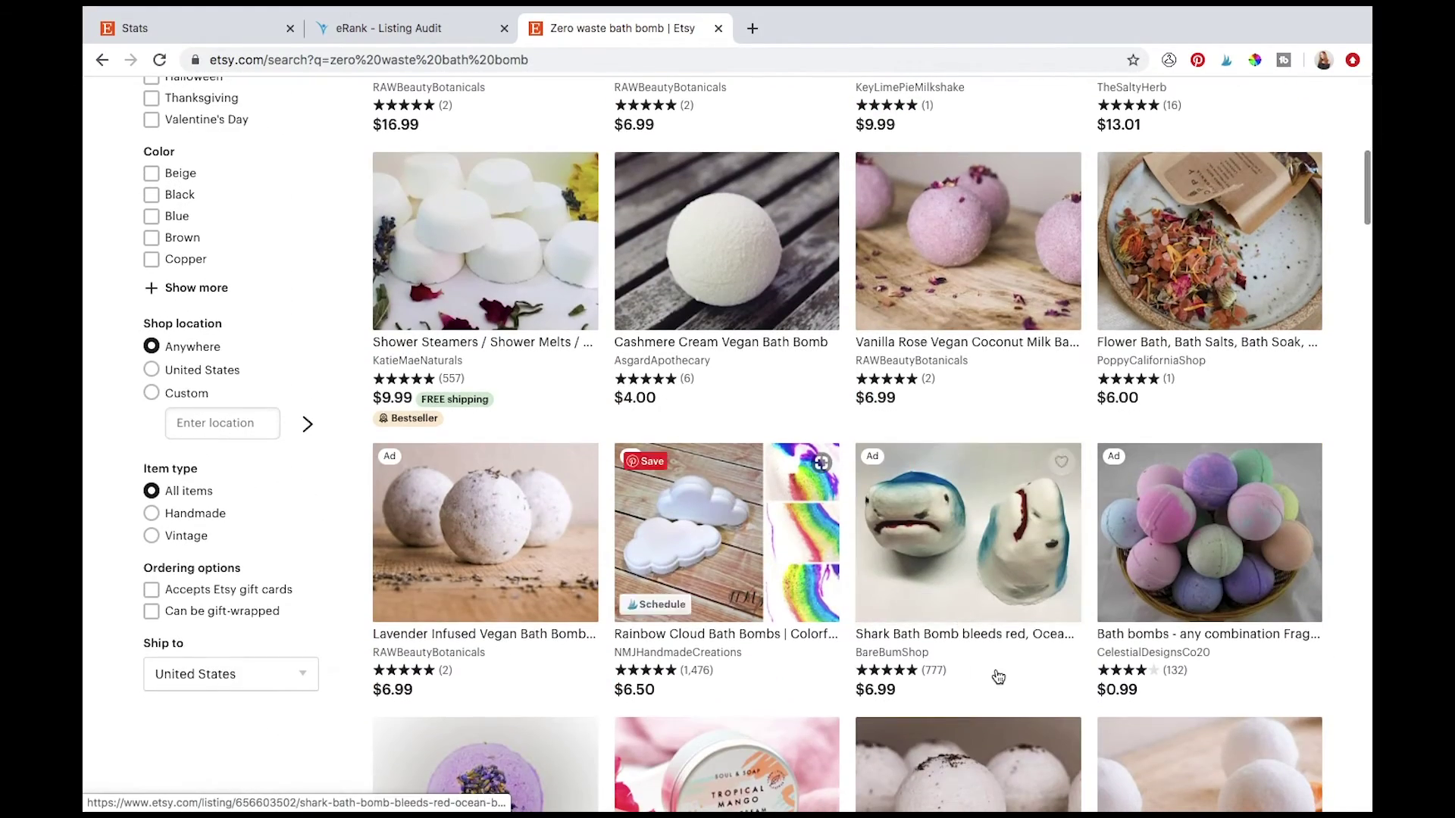
pyautogui.scroll(-8, 998, 676)
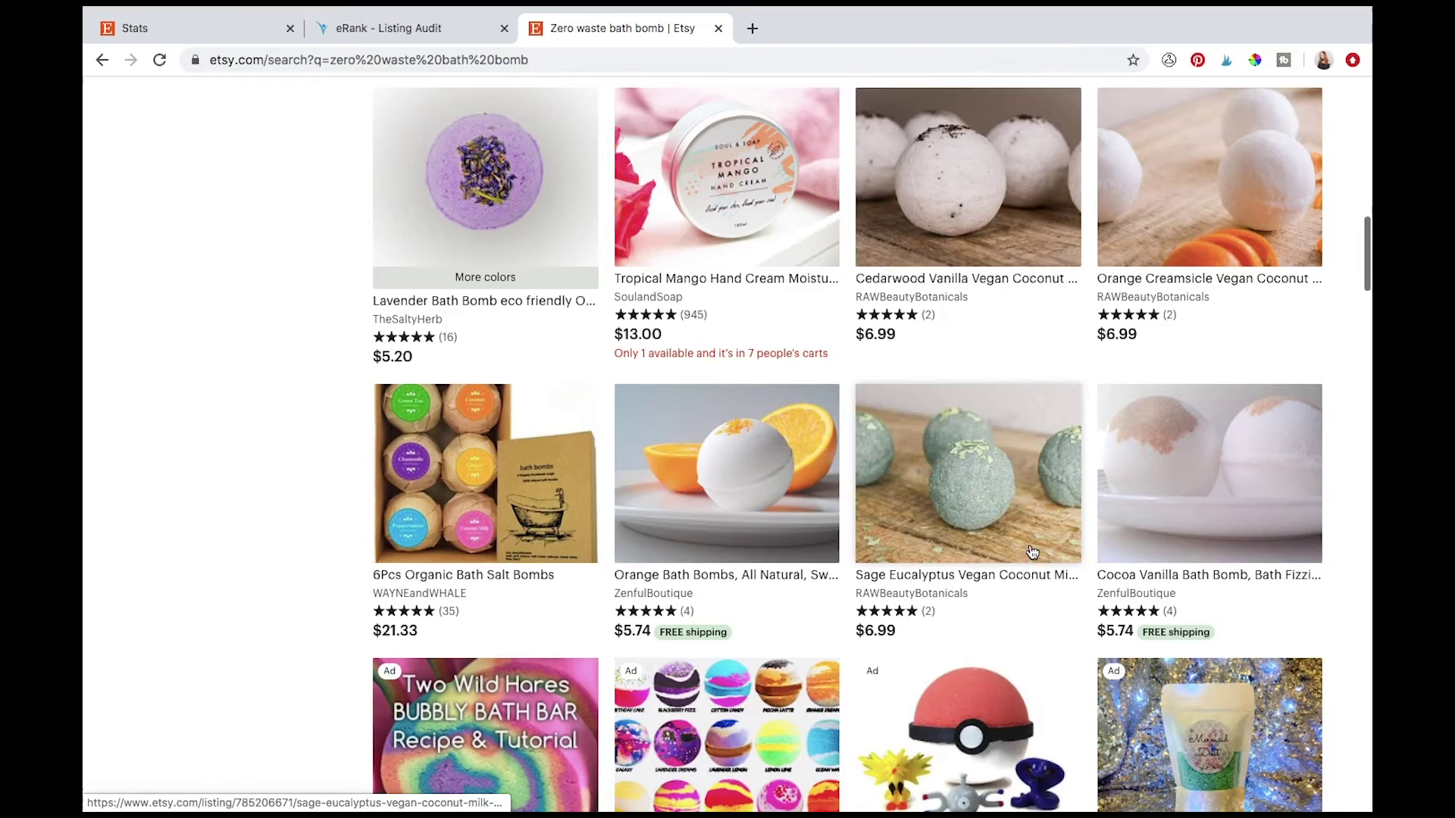
pyautogui.scroll(8, 997, 493)
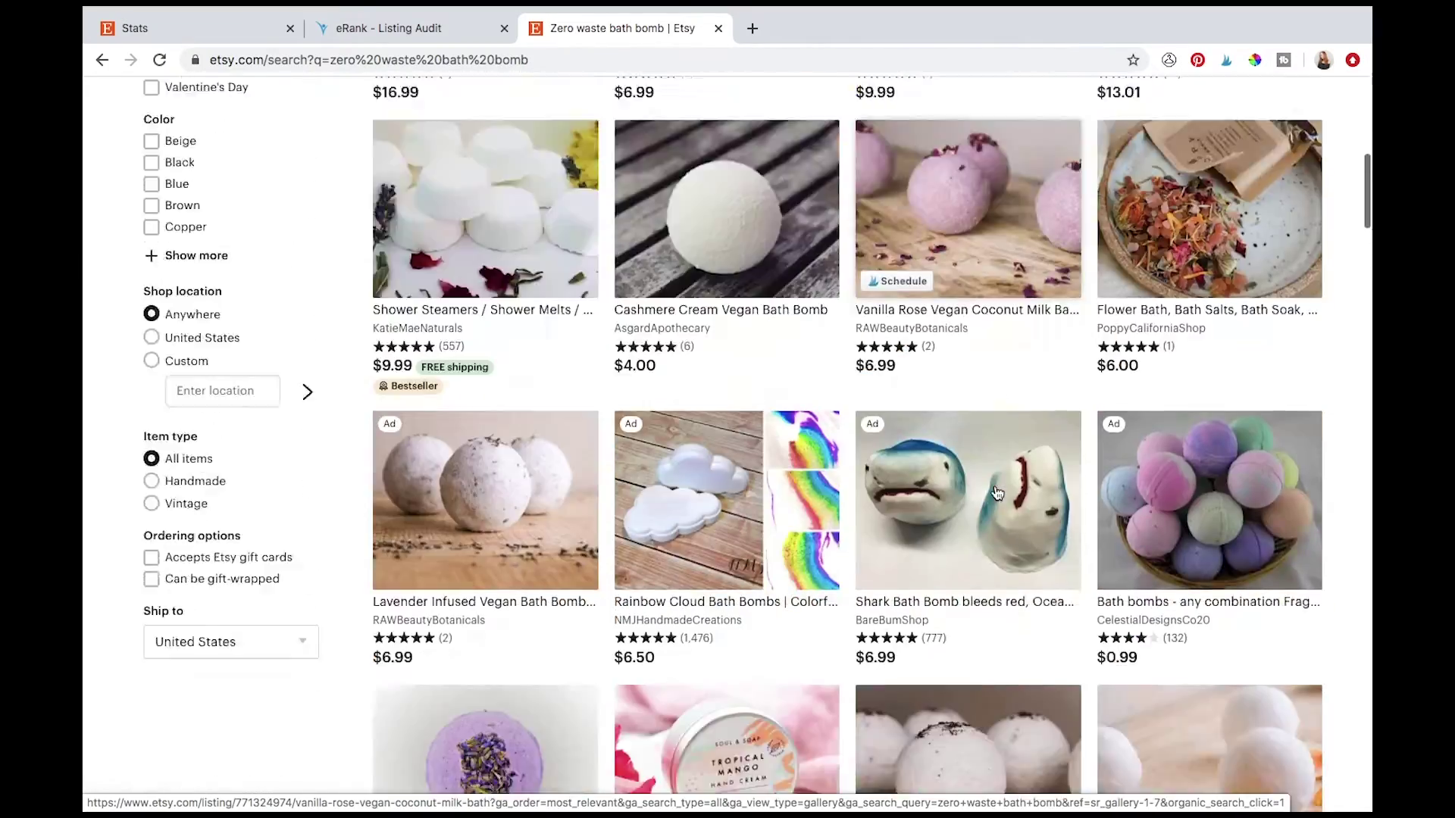
pyautogui.scroll(-8, 997, 493)
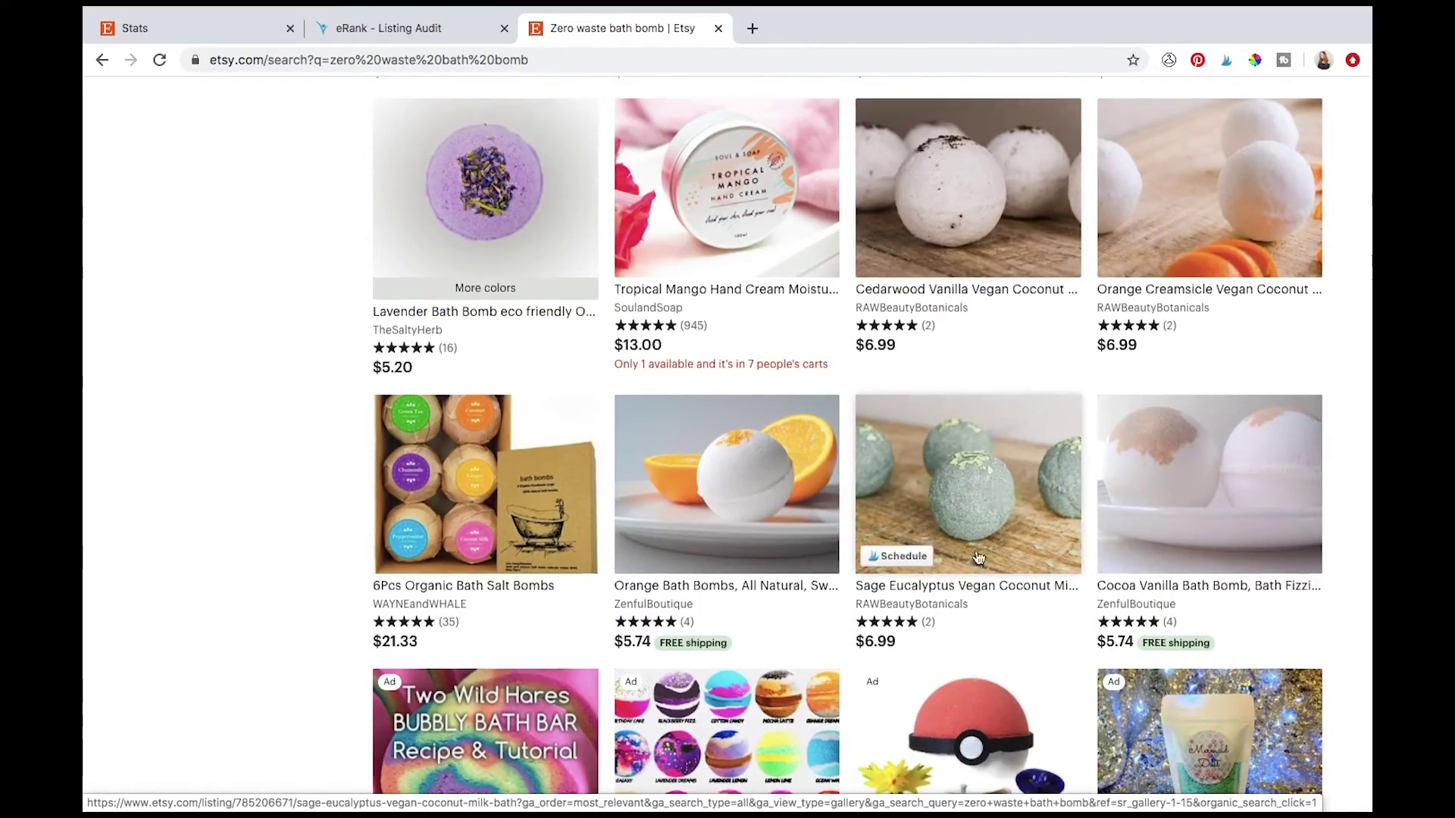
pyautogui.scroll(10, 985, 530)
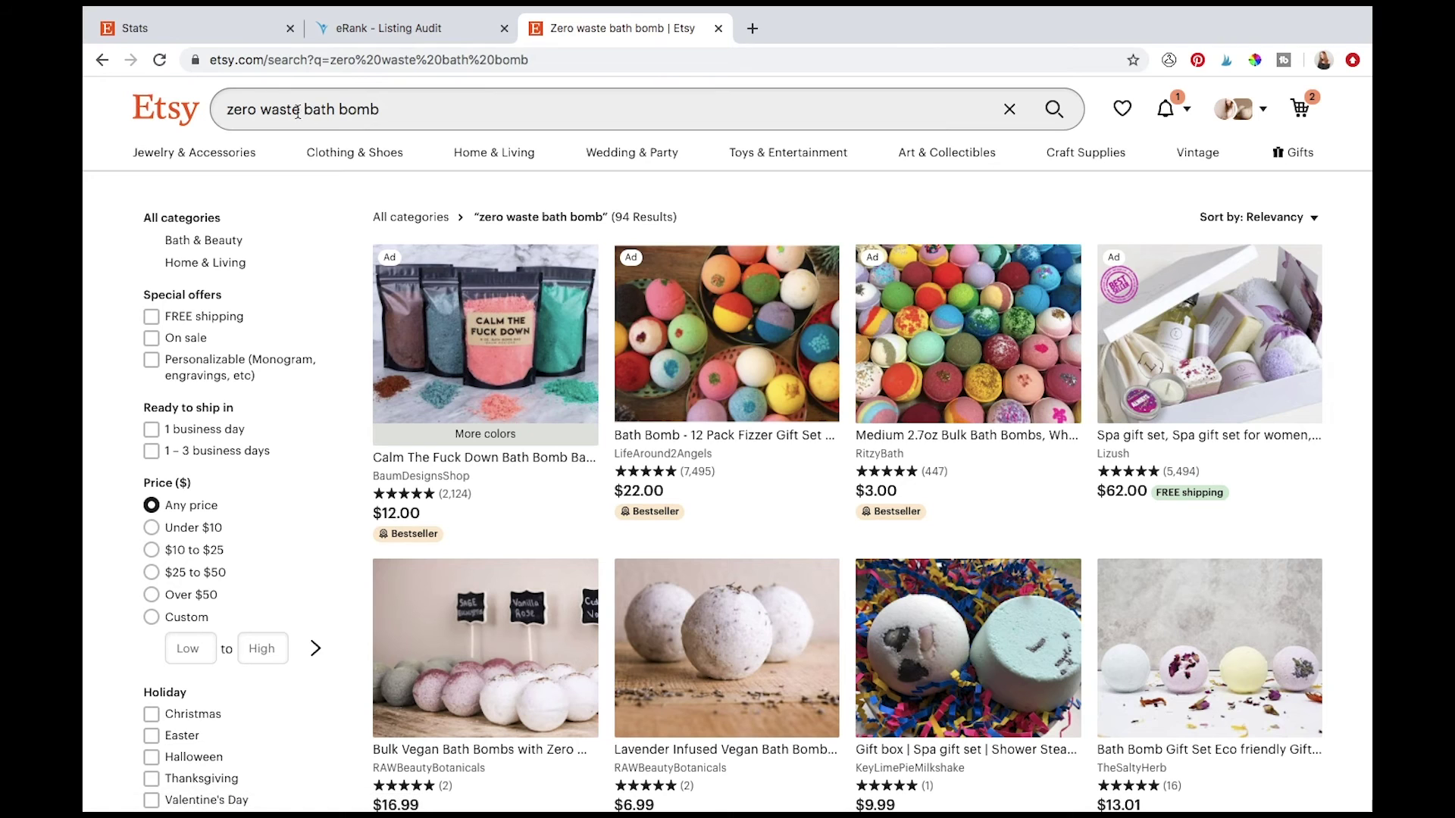
# - Search 'lavender bath bomb' and browse its 3,314 results
pyautogui.moveTo(298, 112); pyautogui.dragTo(182, 111)
pyautogui.write('la')
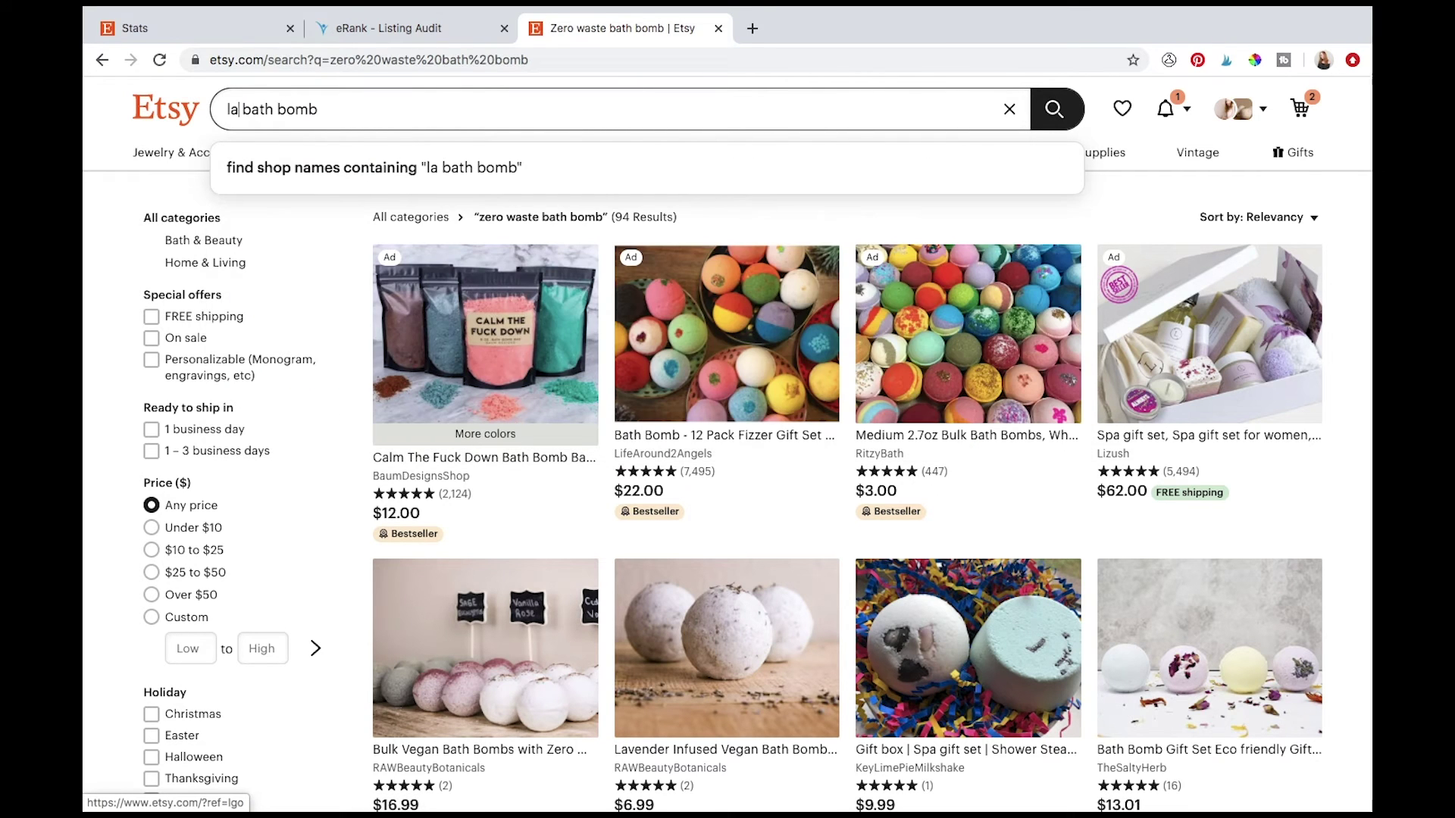
pyautogui.write('vende')
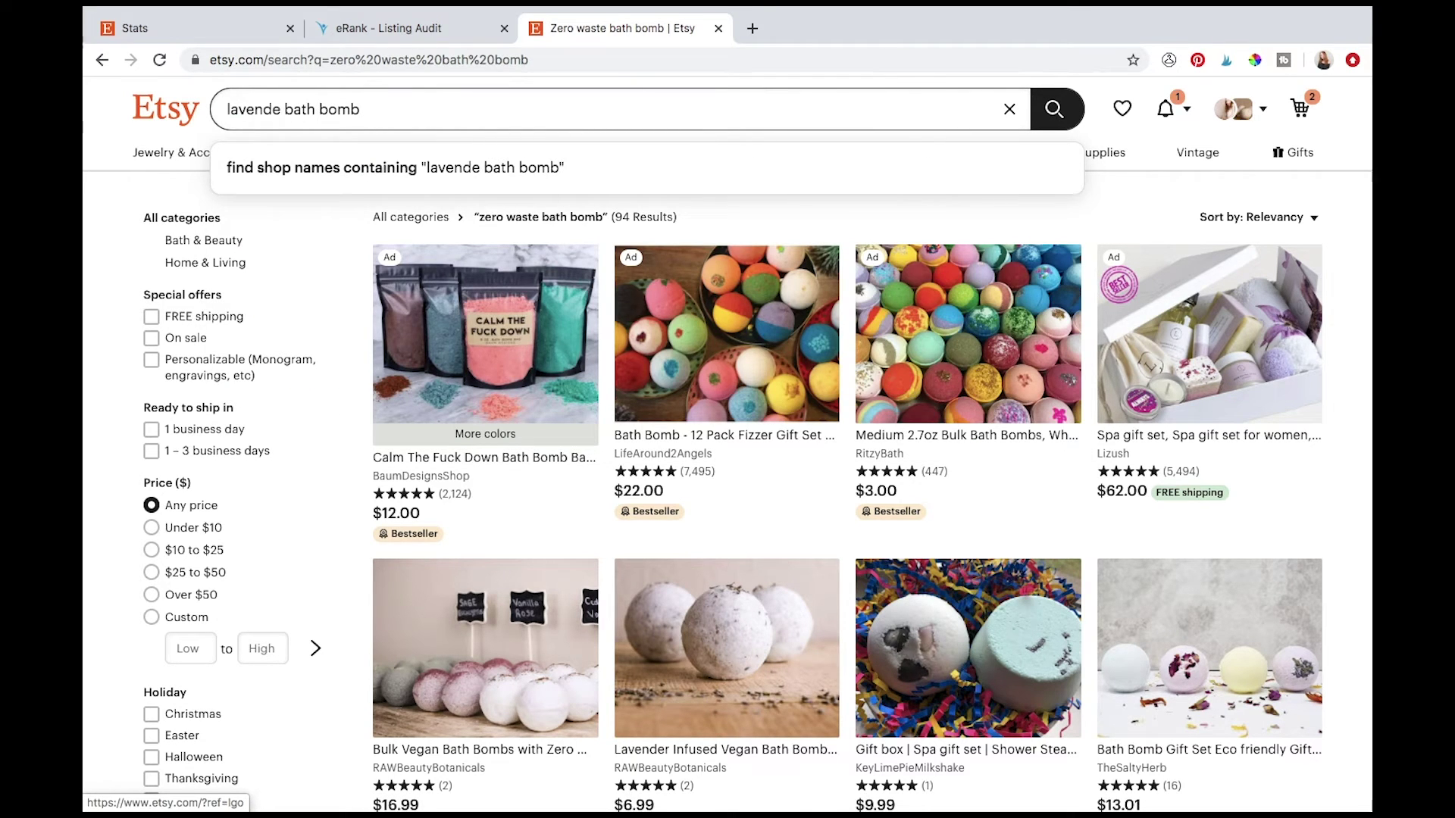
pyautogui.write('r')
pyautogui.press('Return')
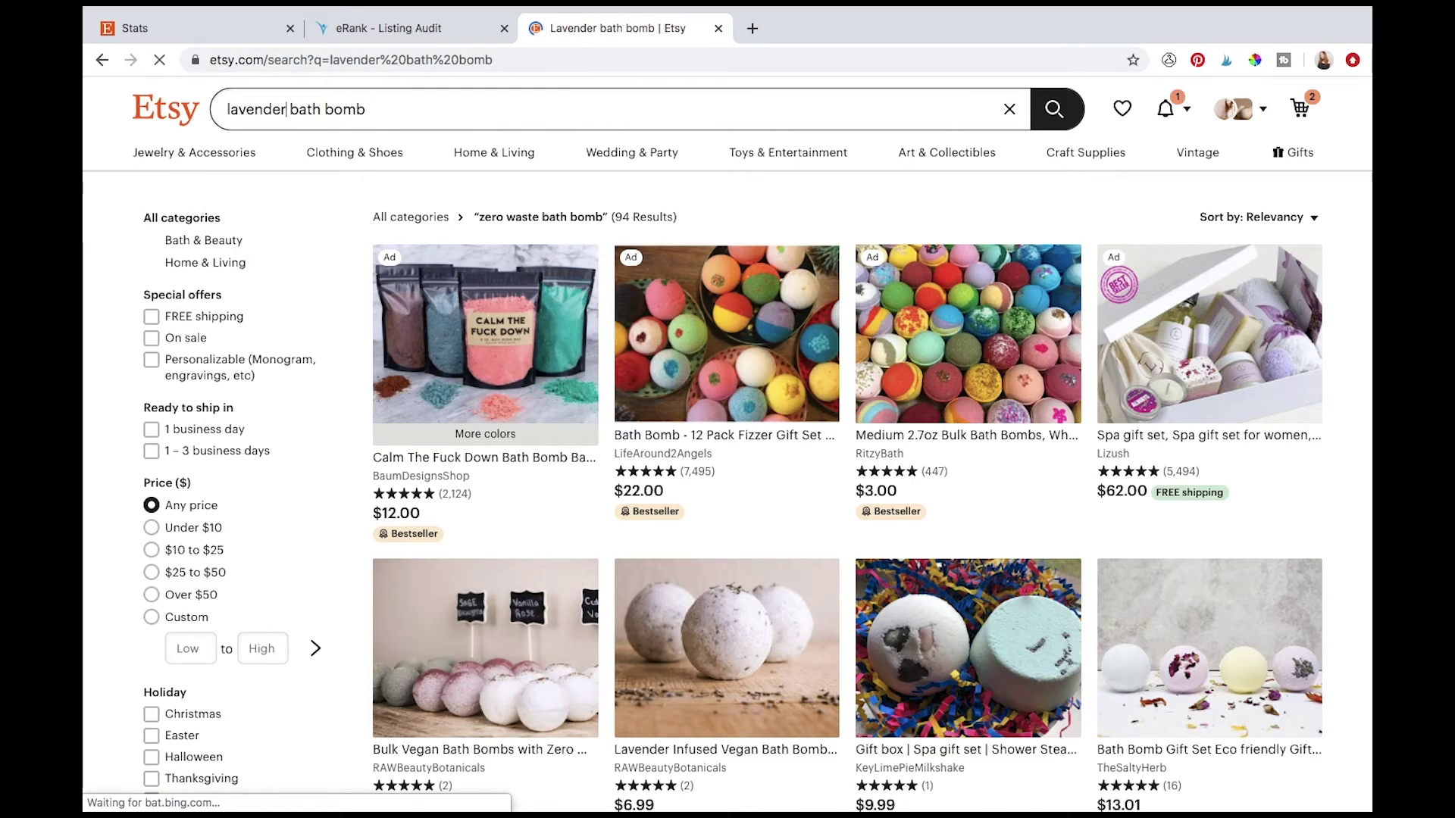
pyautogui.scroll(-5, 1032, 621)
pyautogui.scroll(-5, 1032, 621)
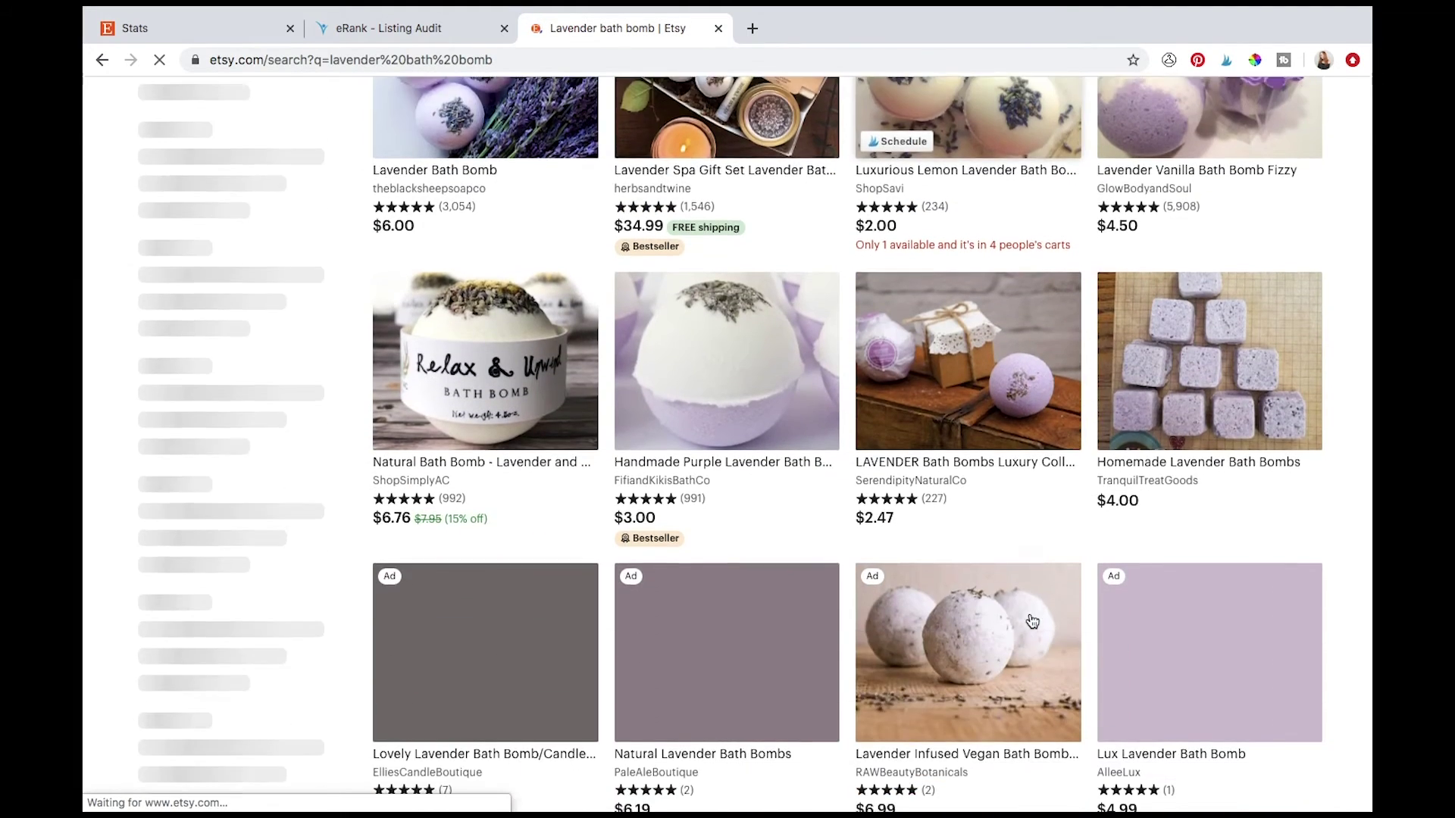
pyautogui.scroll(4, 993, 516)
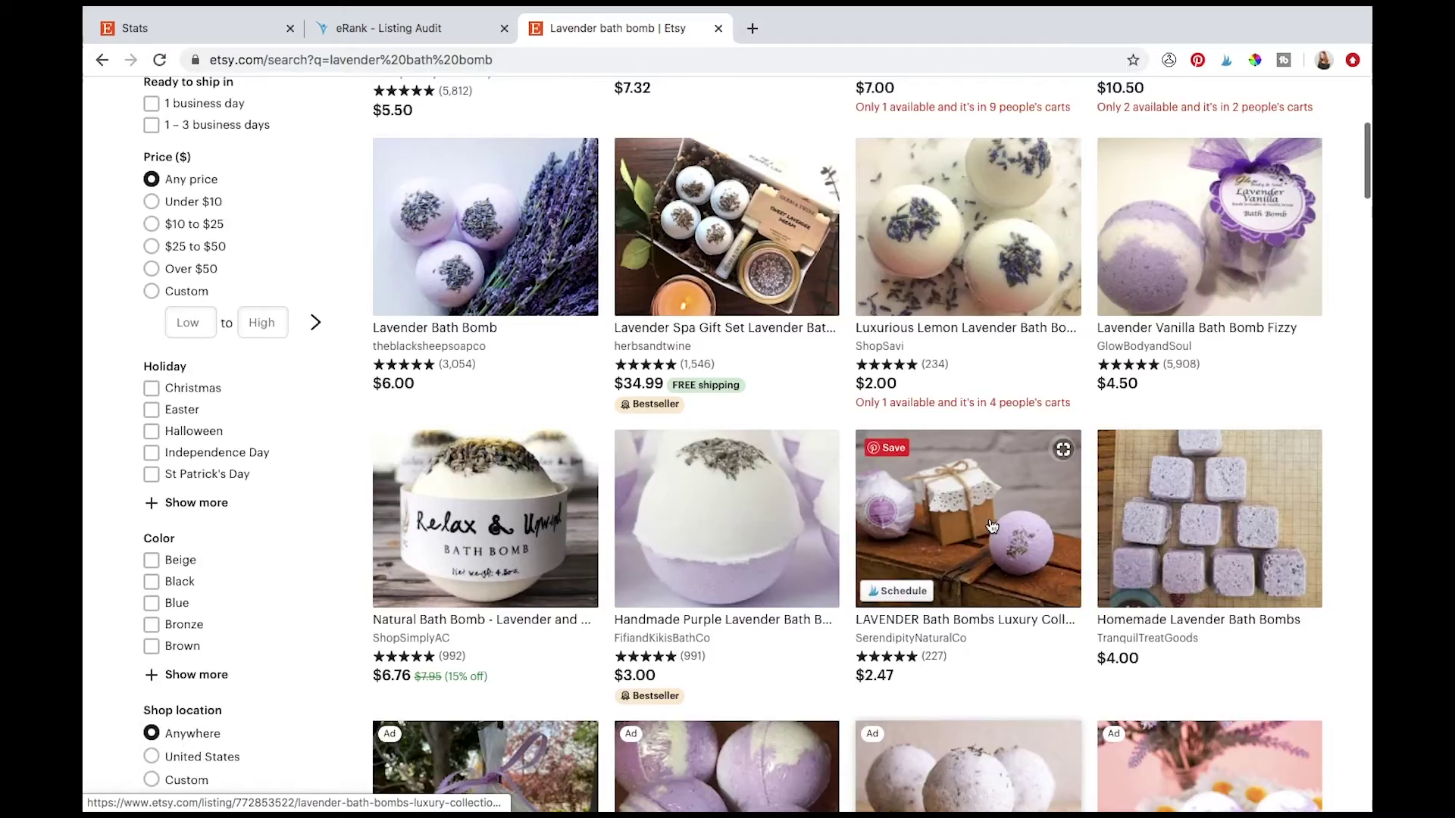
pyautogui.scroll(-5, 988, 523)
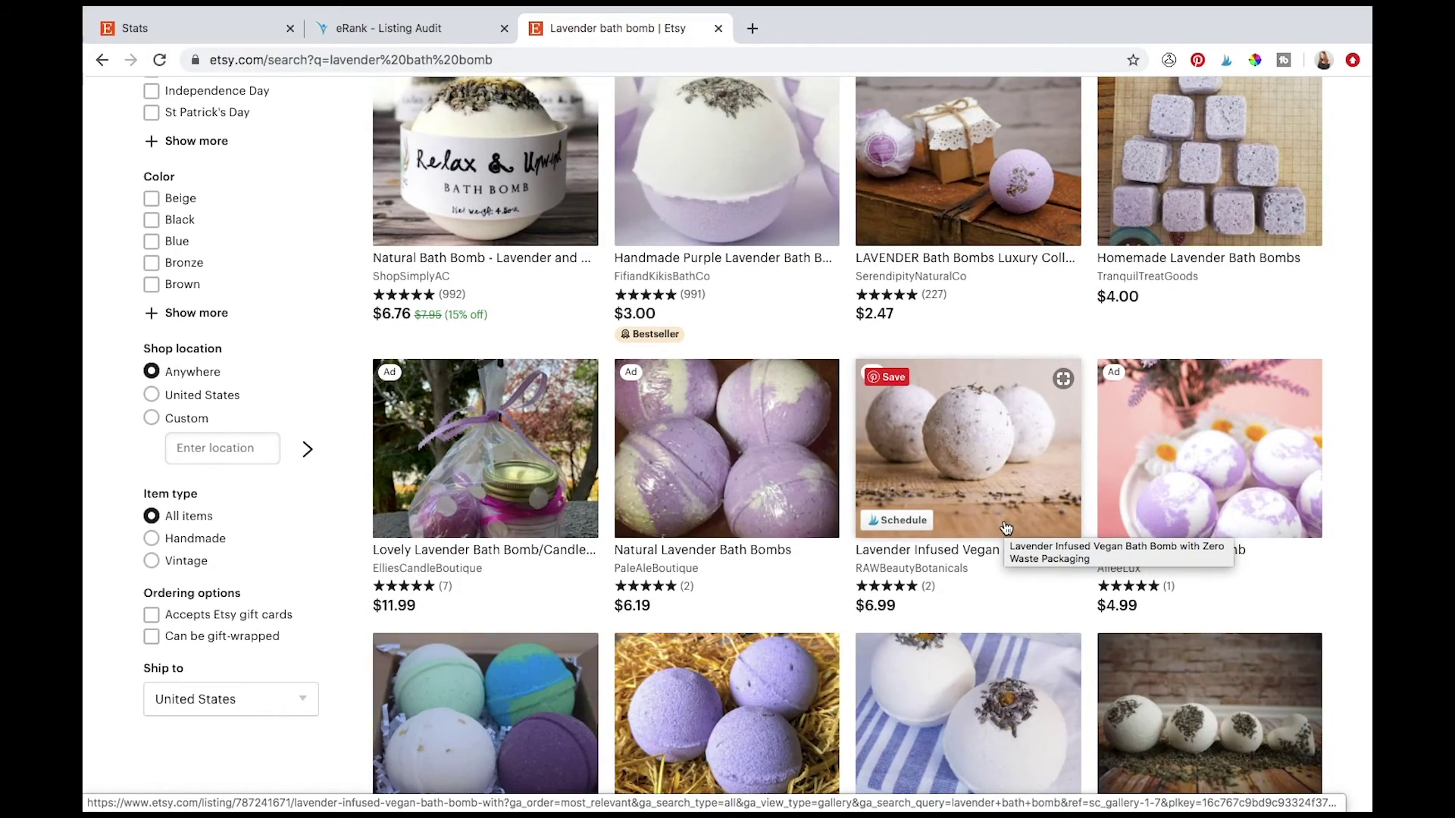
pyautogui.scroll(2, 993, 522)
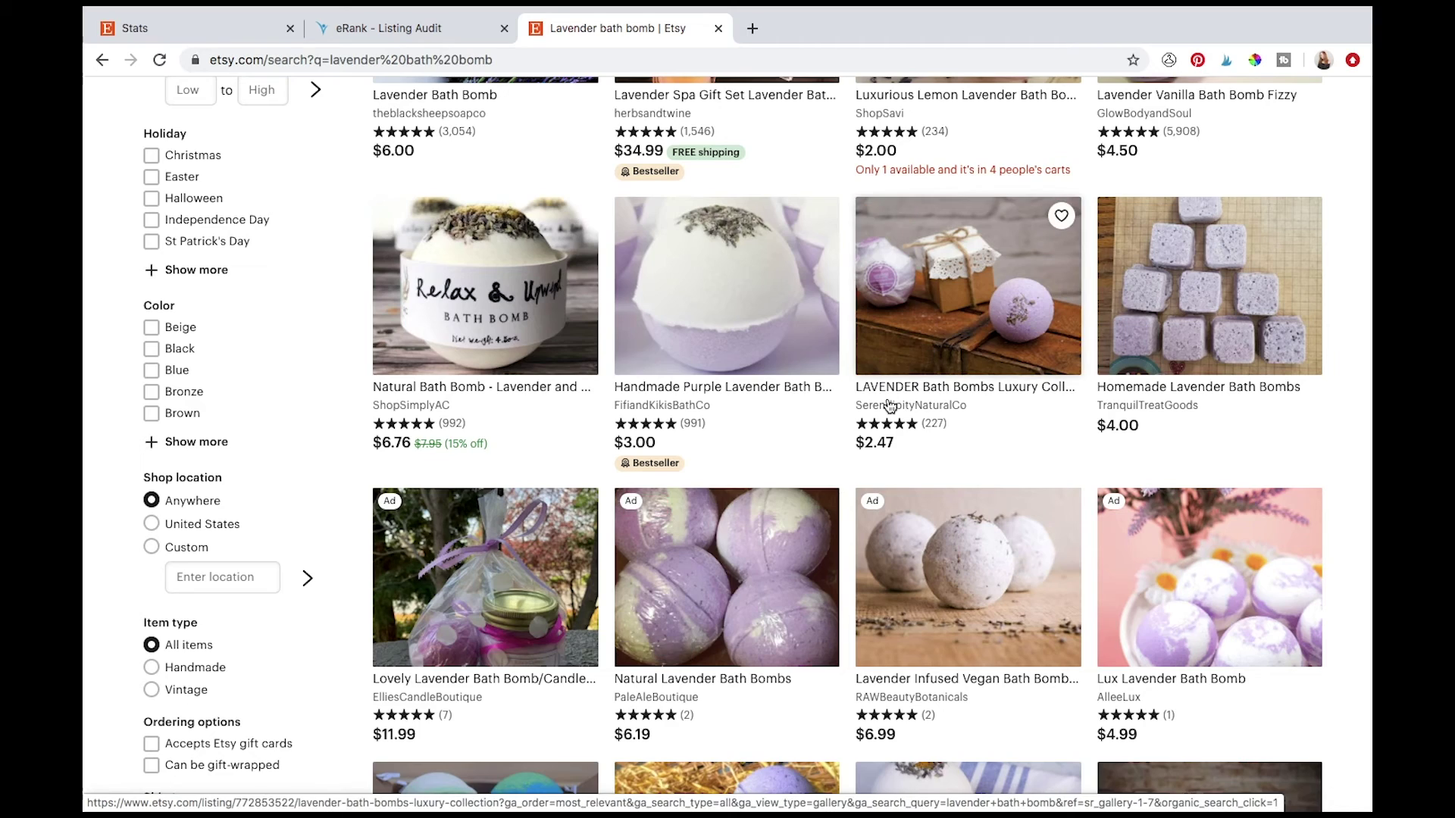
pyautogui.scroll(8, 890, 406)
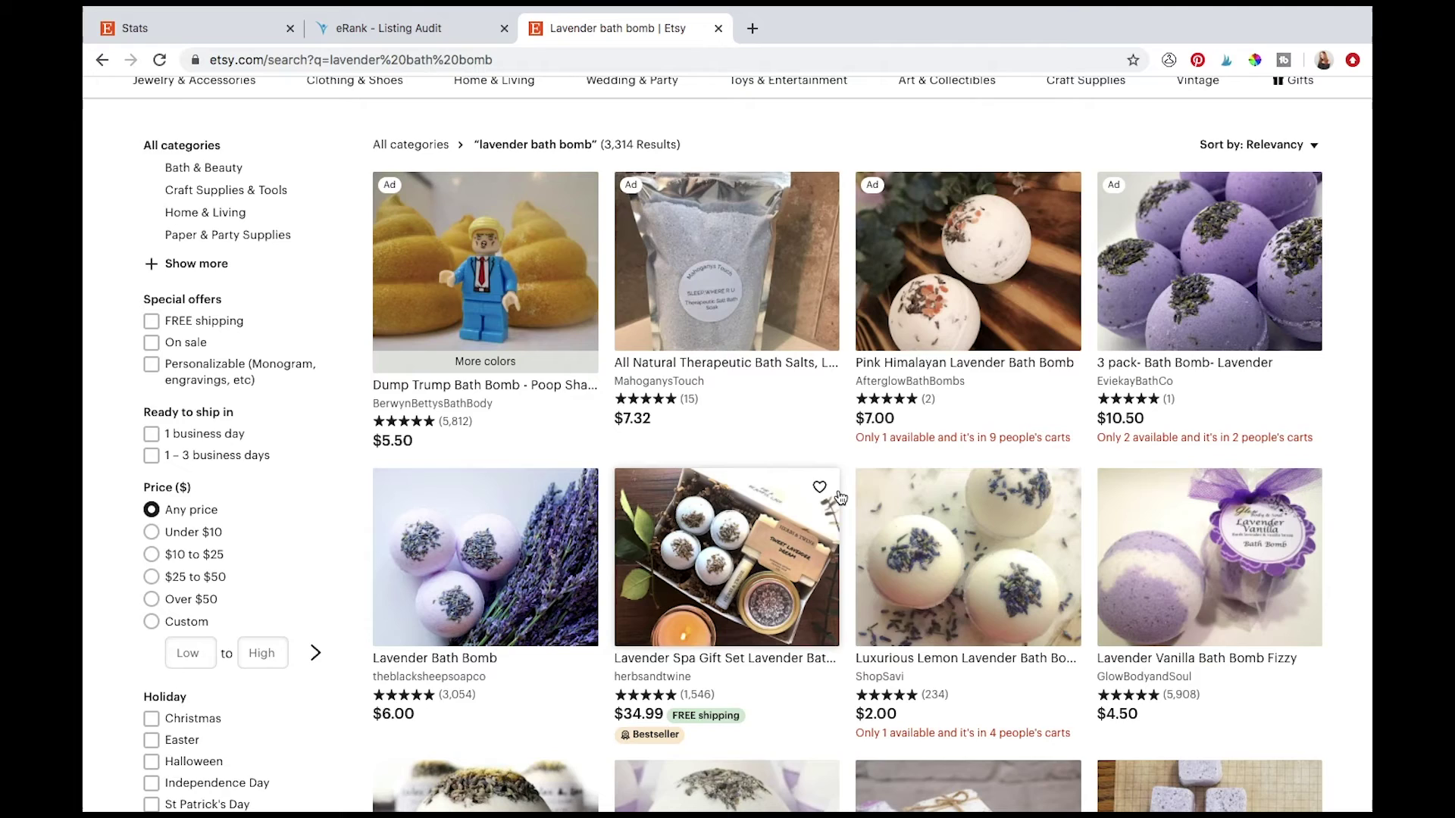
pyautogui.scroll(1, 840, 497)
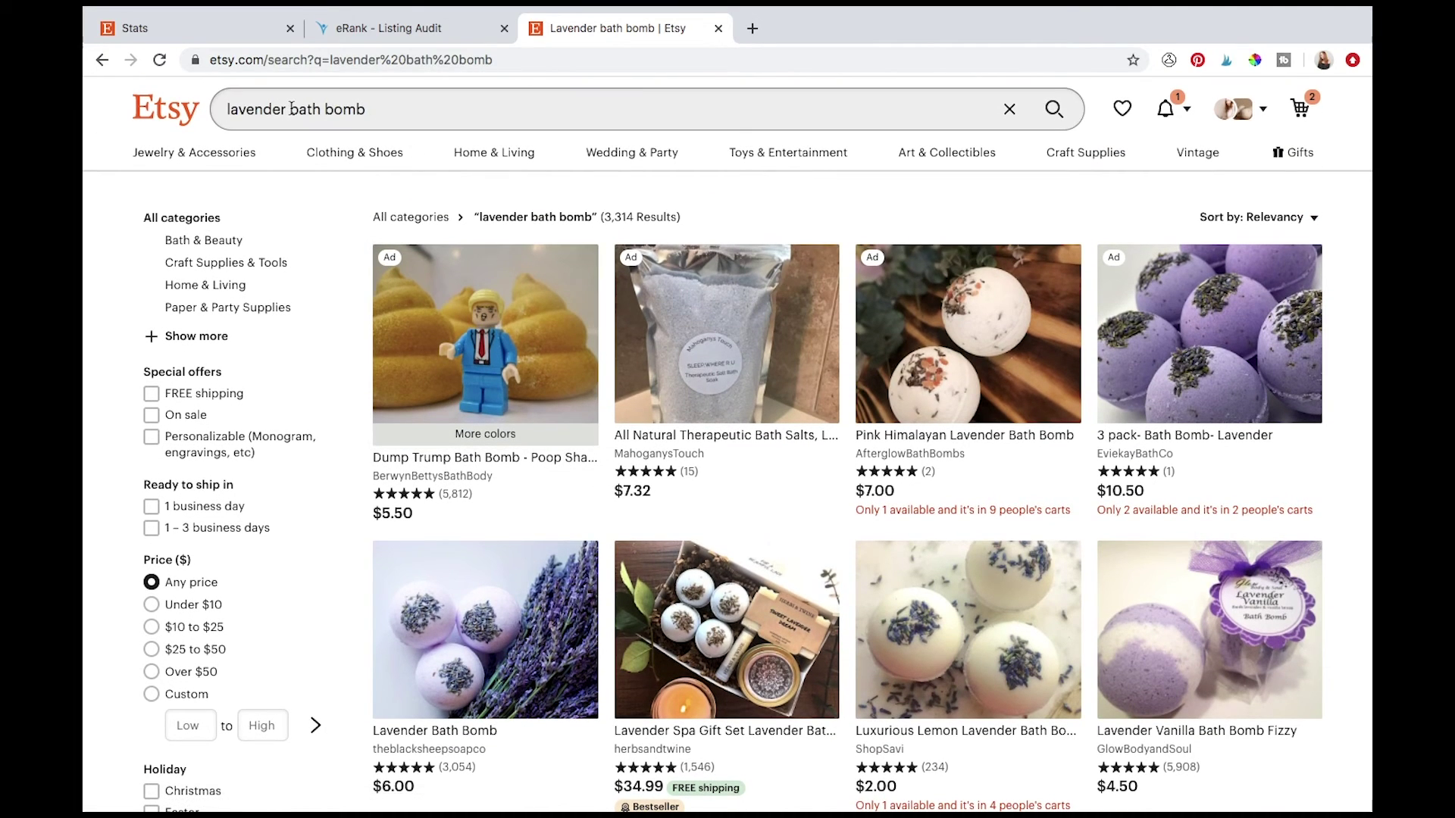
# - Broaden the search to plain 'bath bomb' (45,189 results) and scroll to the pagination bar
pyautogui.doubleClick(291, 108)
pyautogui.press('BackSpace')
pyautogui.press('Return')
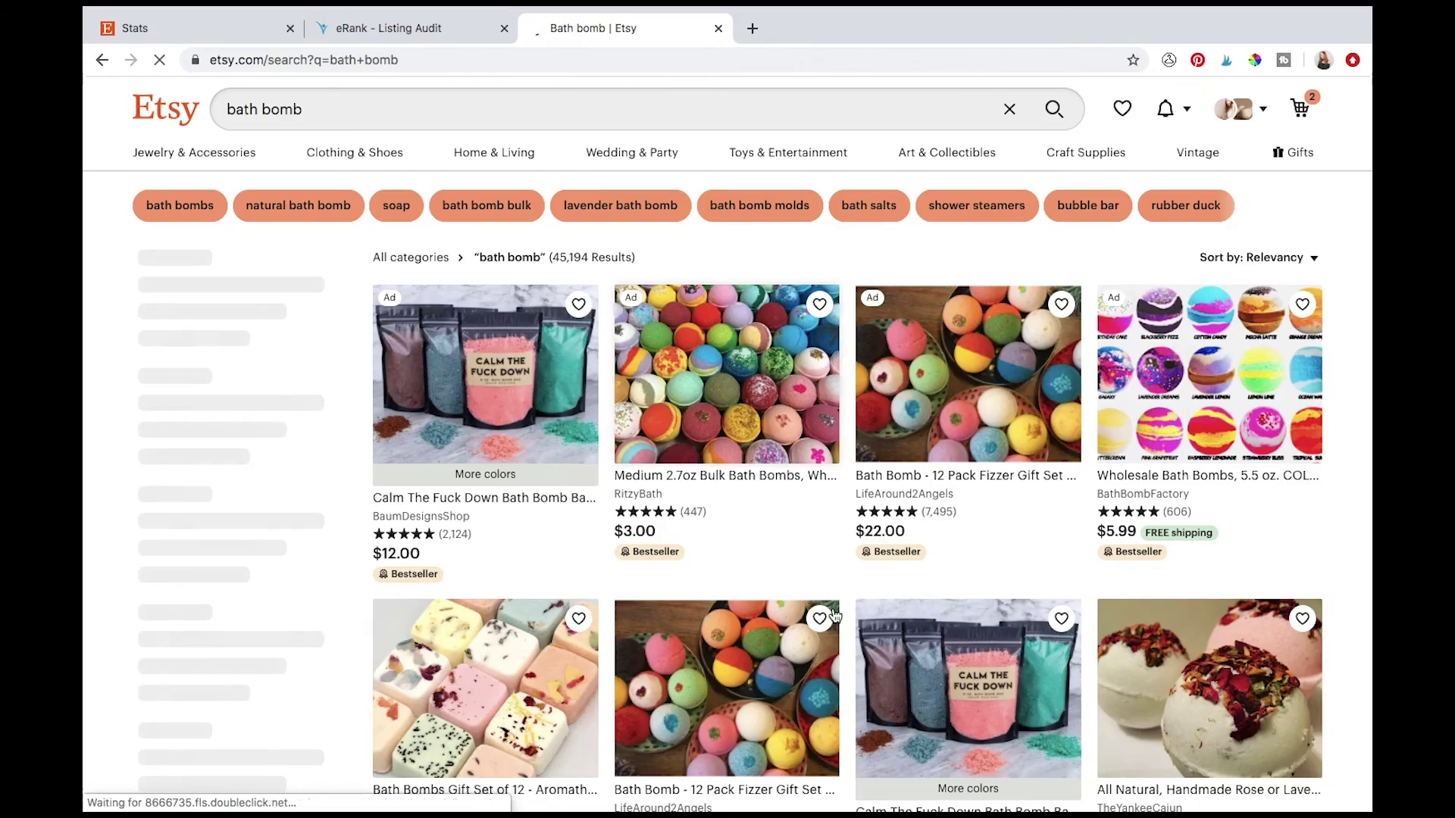
pyautogui.scroll(-12, 834, 615)
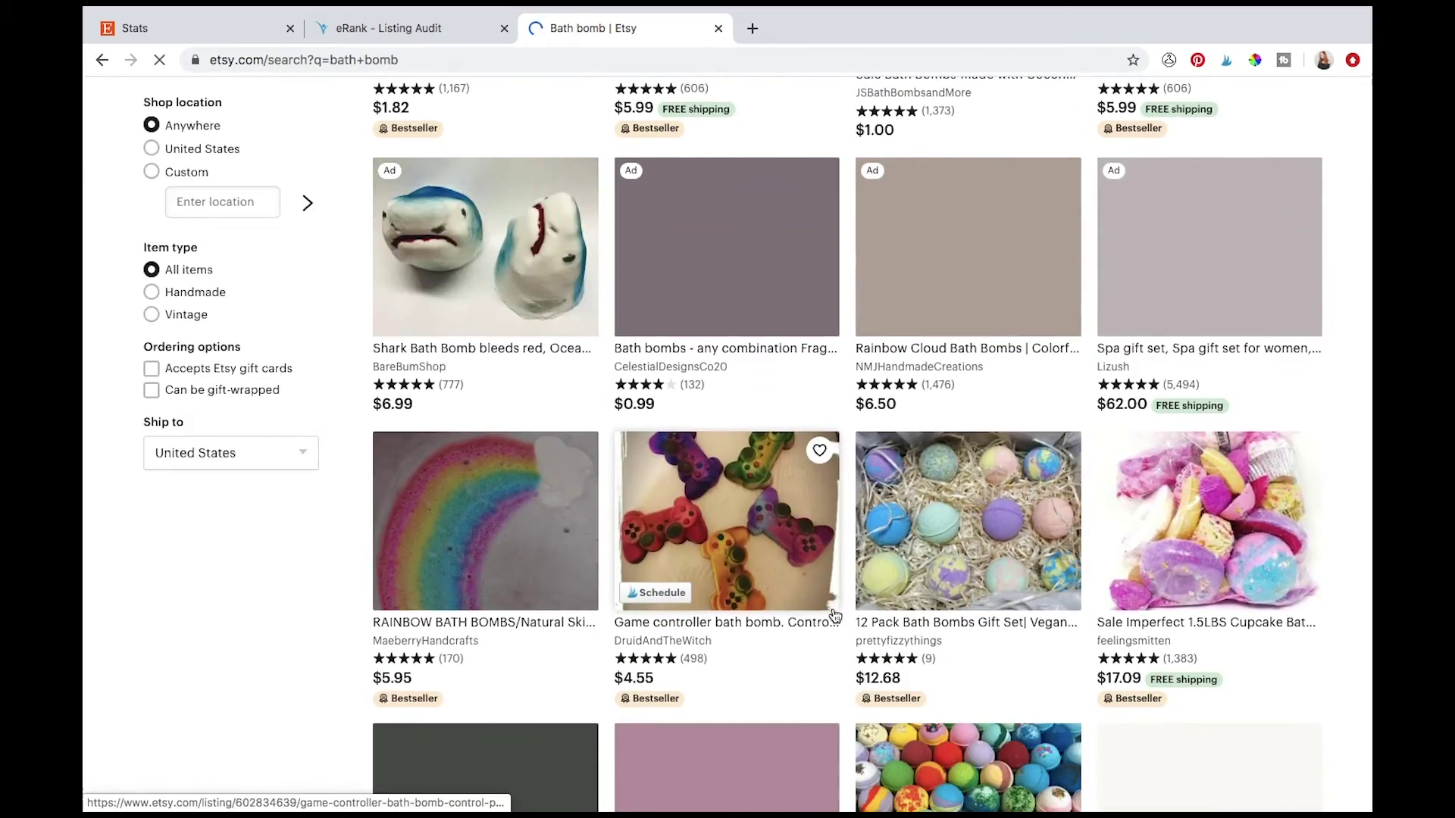
pyautogui.scroll(-20, 835, 615)
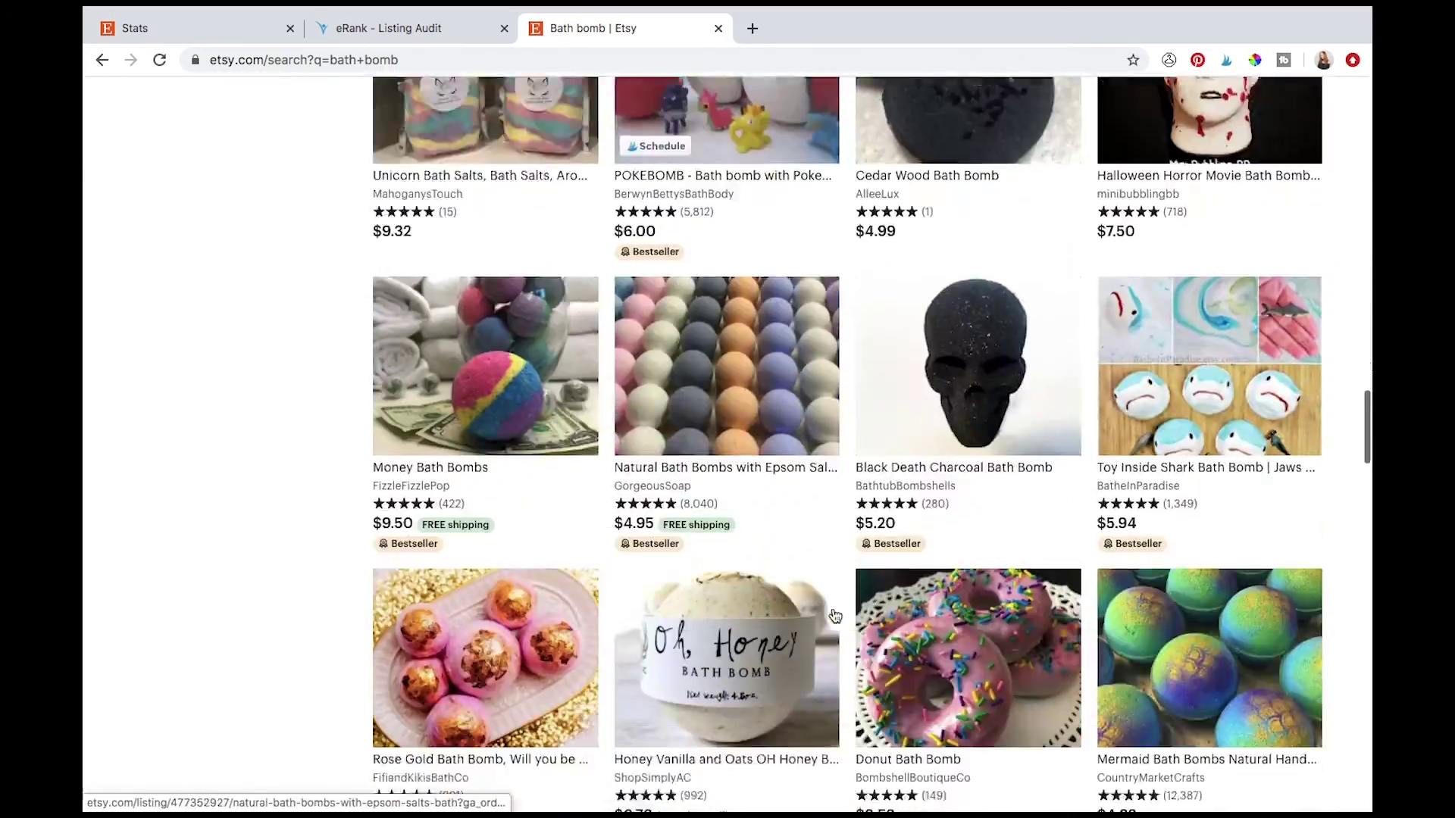
pyautogui.scroll(-20, 834, 615)
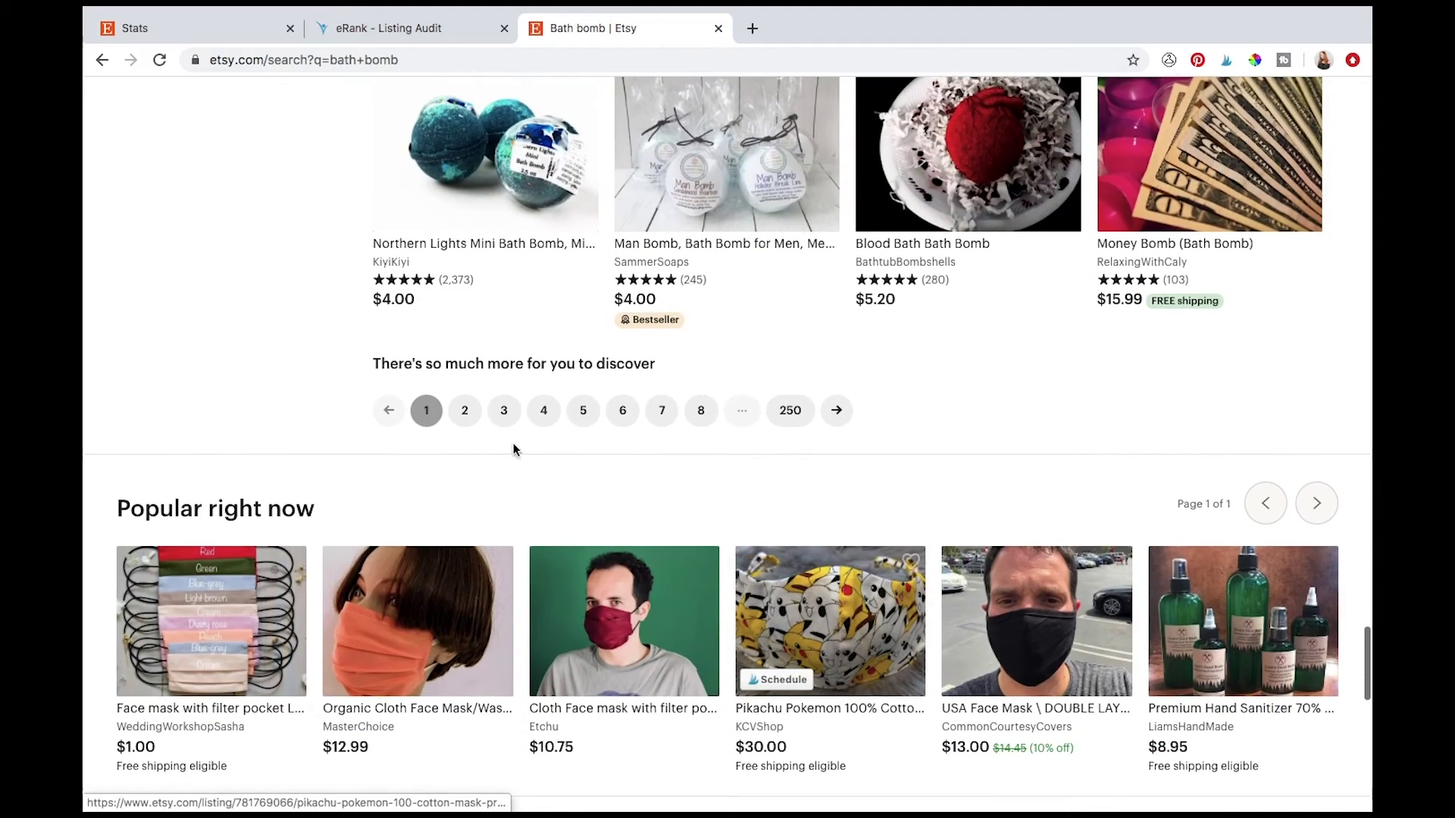
# - Browse page 3 of the bath bomb results, which includes the Lavender Infused Vegan Bath Bomb
pyautogui.click(501, 416)
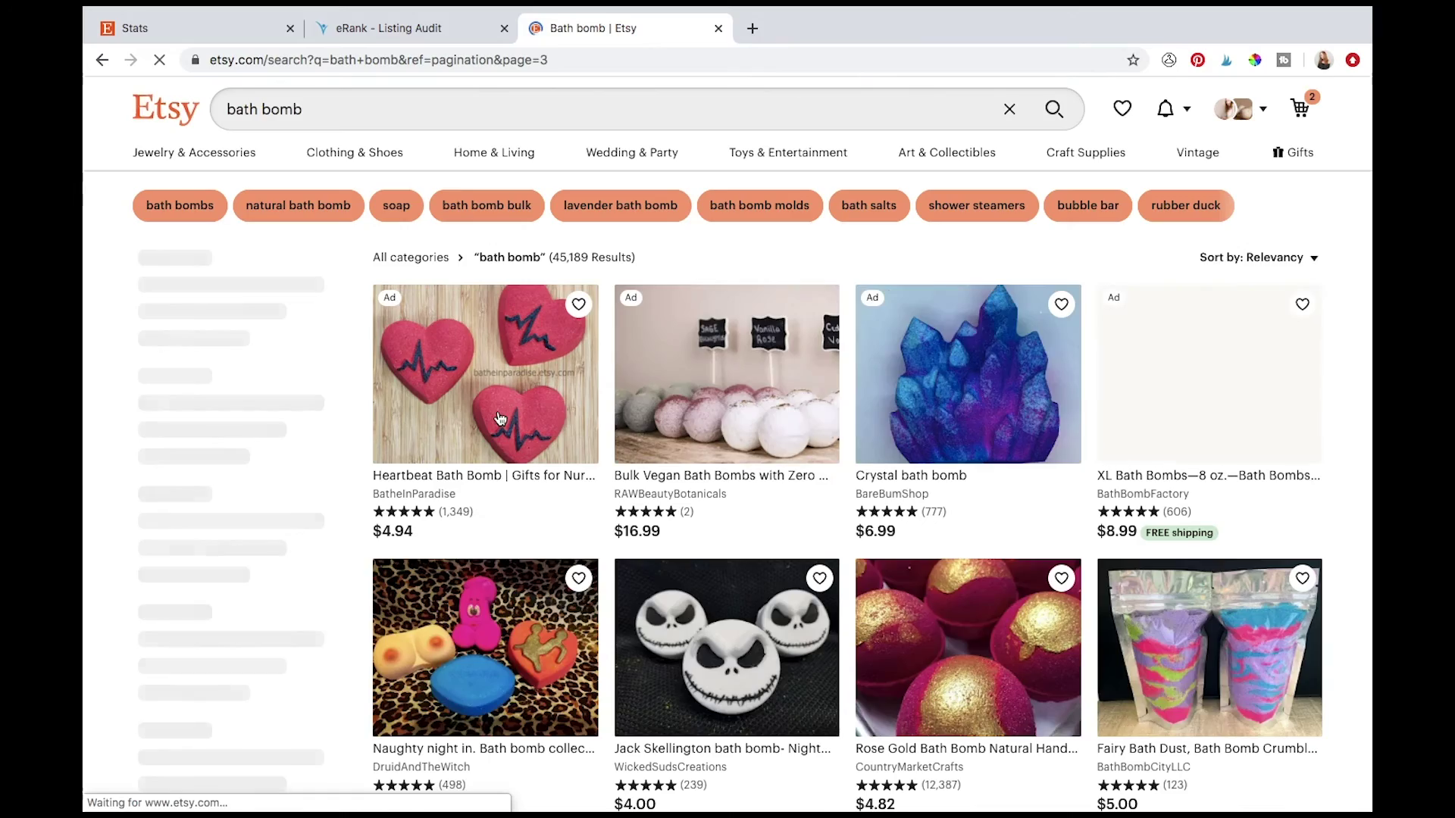
pyautogui.scroll(-9, 948, 750)
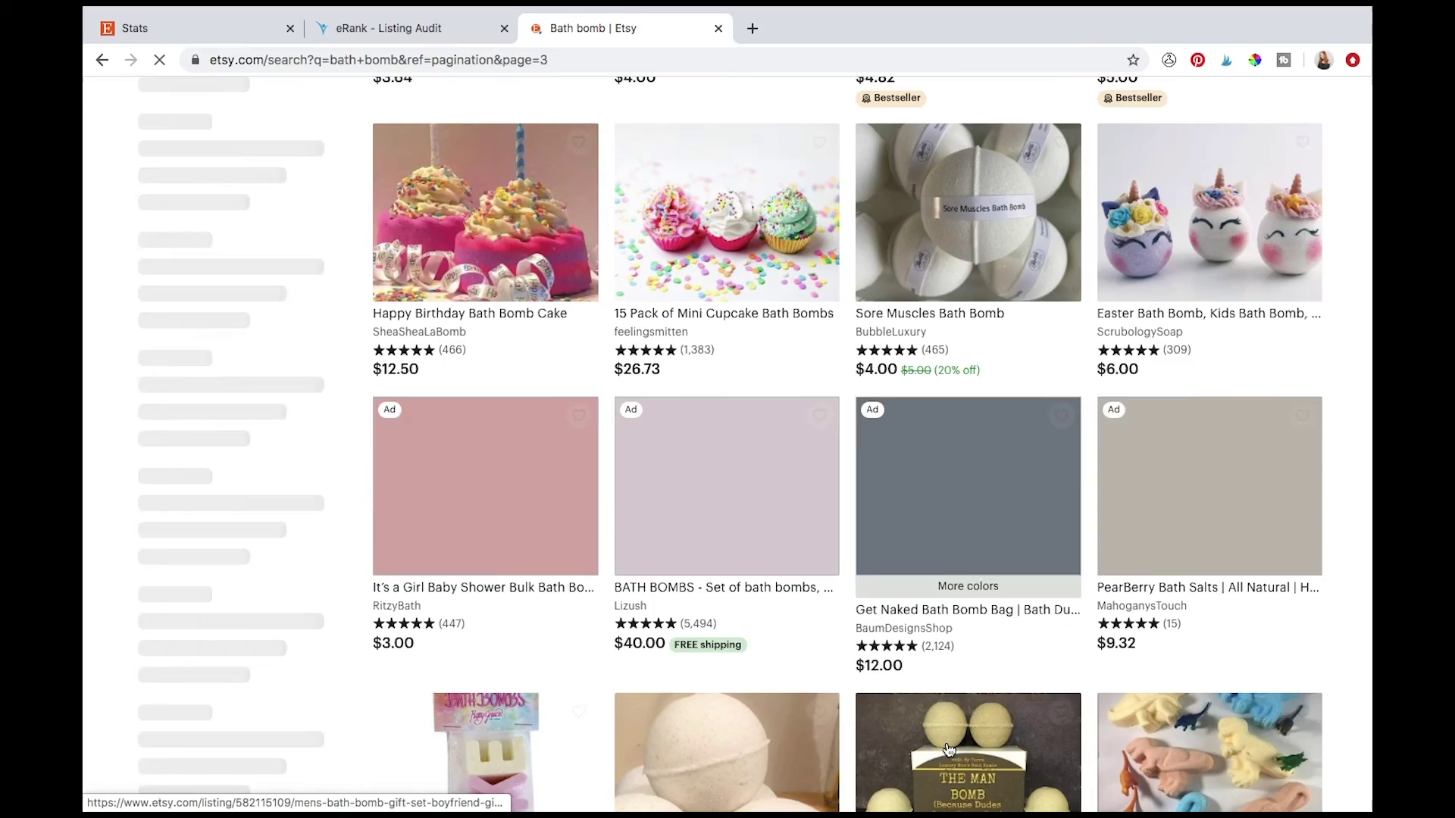
pyautogui.scroll(-10, 948, 750)
pyautogui.scroll(-15, 948, 750)
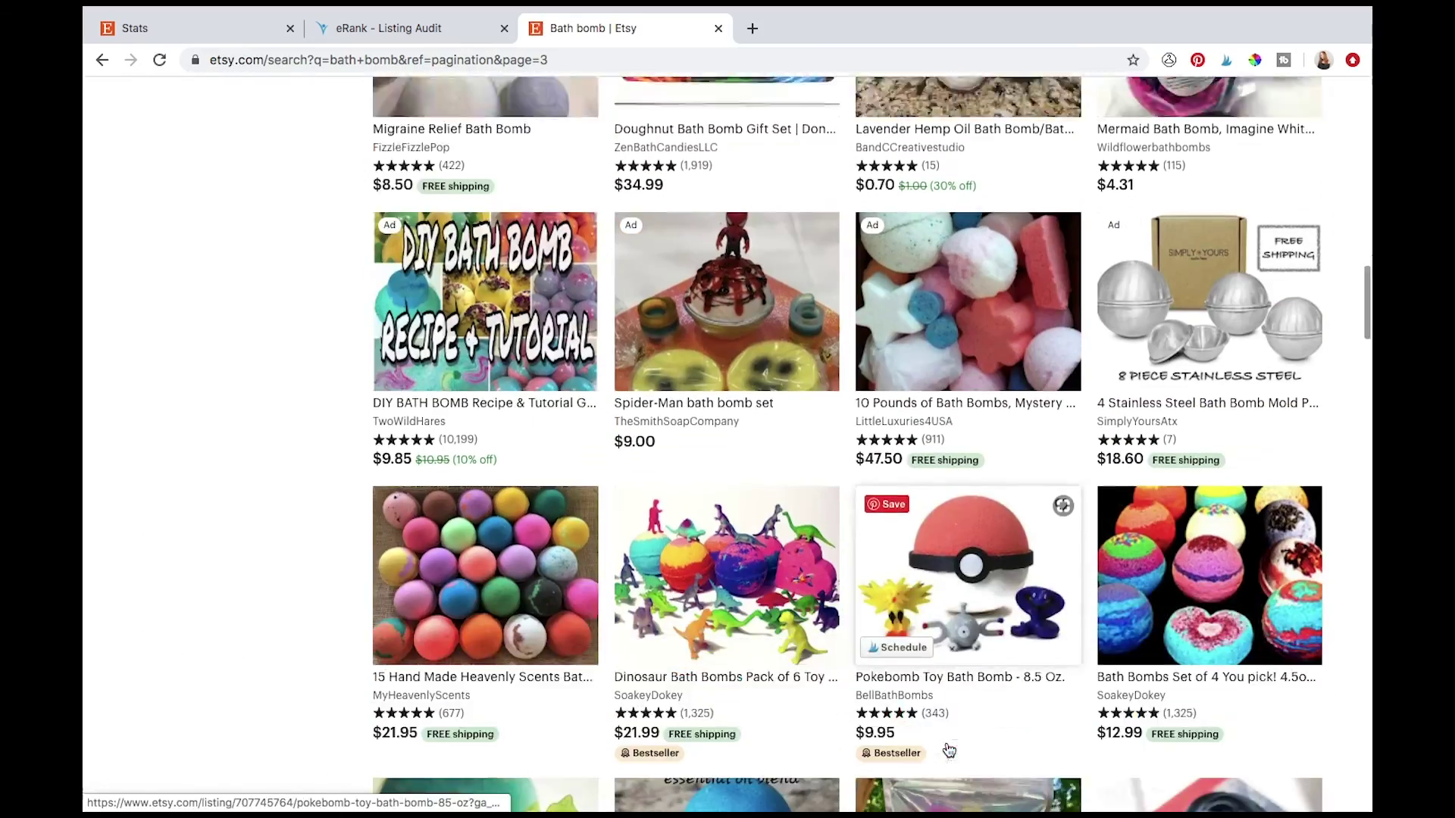
pyautogui.scroll(-12, 948, 750)
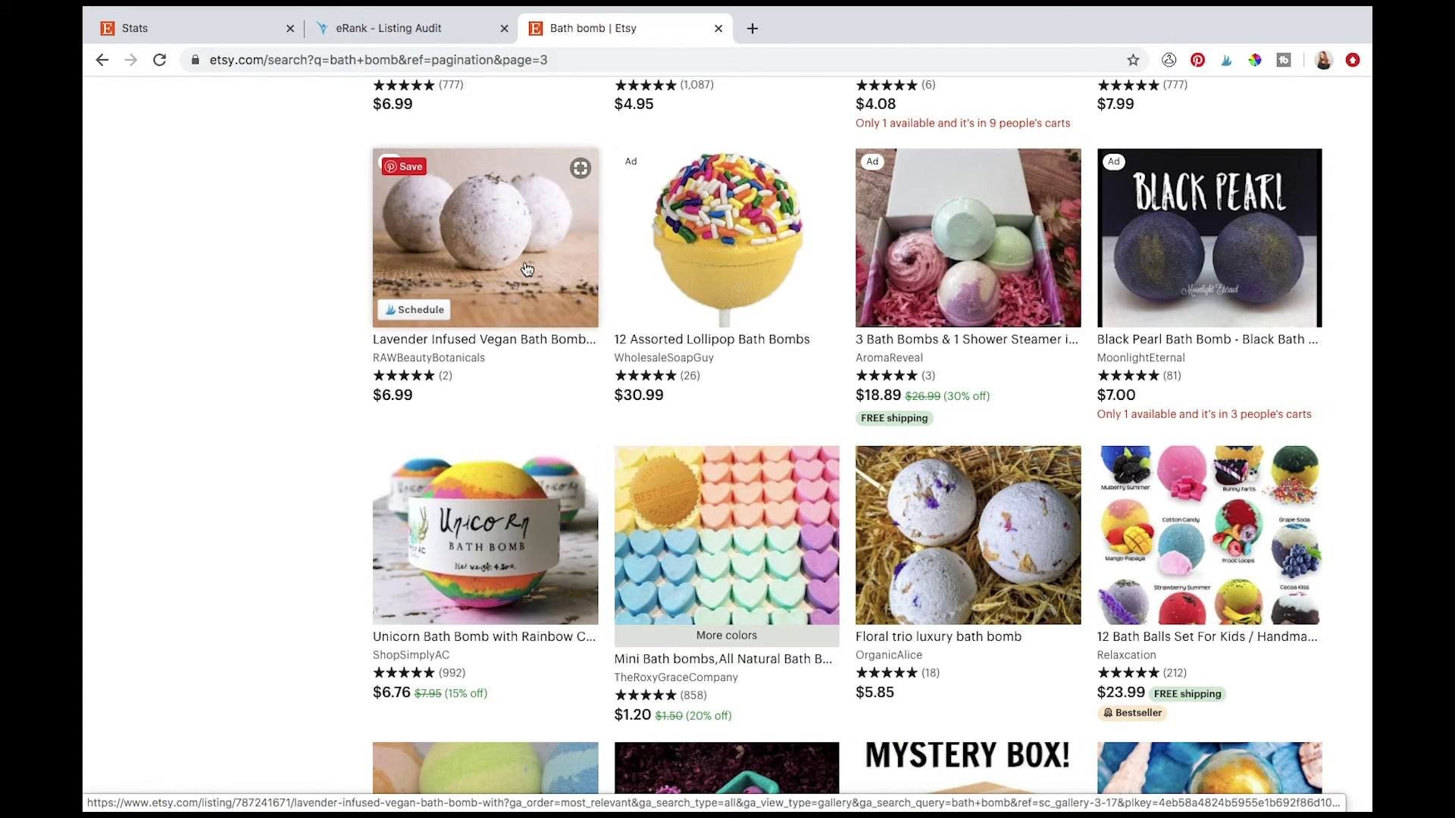
pyautogui.scroll(15, 527, 269)
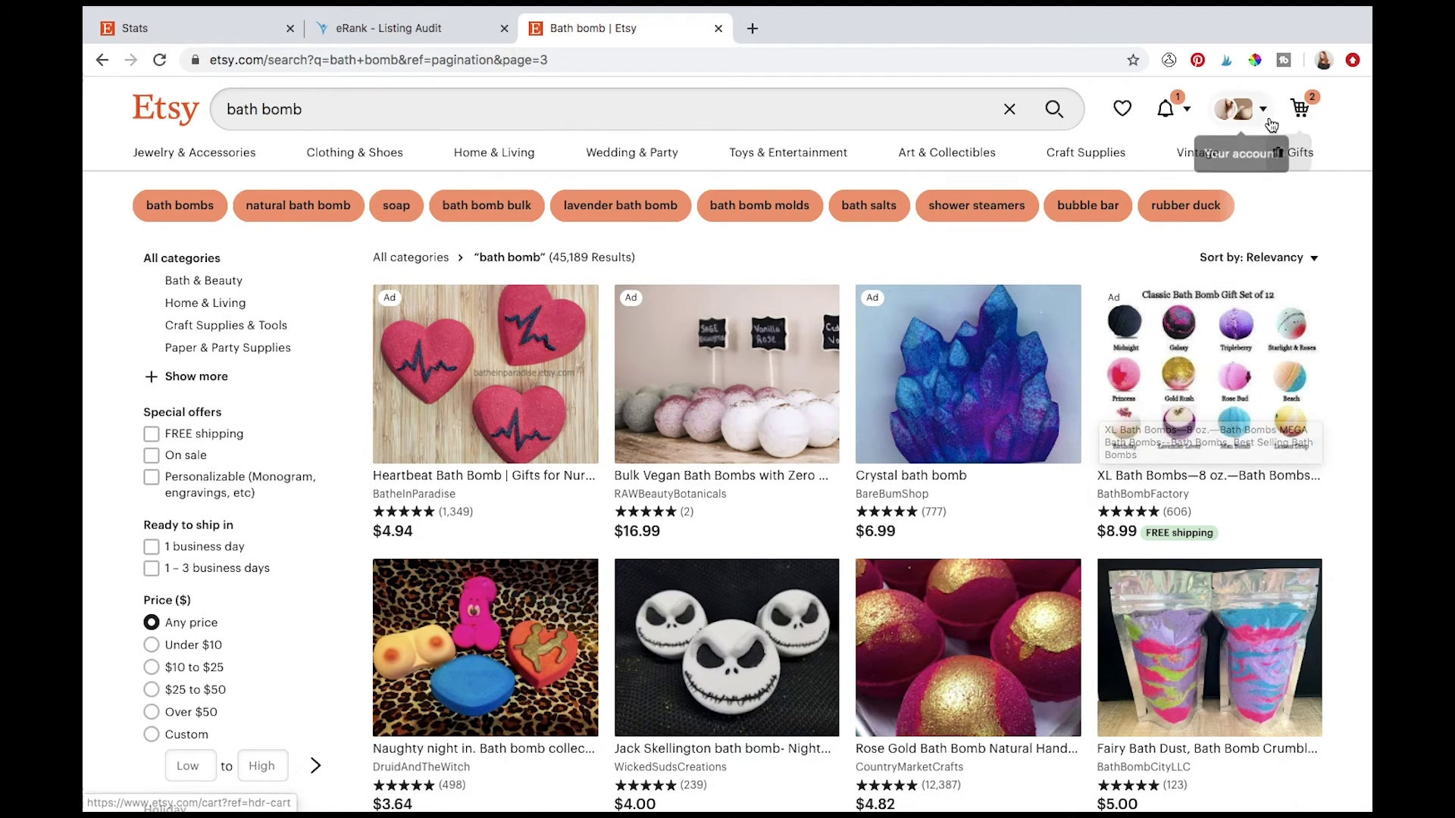
# - Sign out of Etsy and search 'bath bomb' as a guest
pyautogui.click(1233, 108)
pyautogui.click(1116, 456)
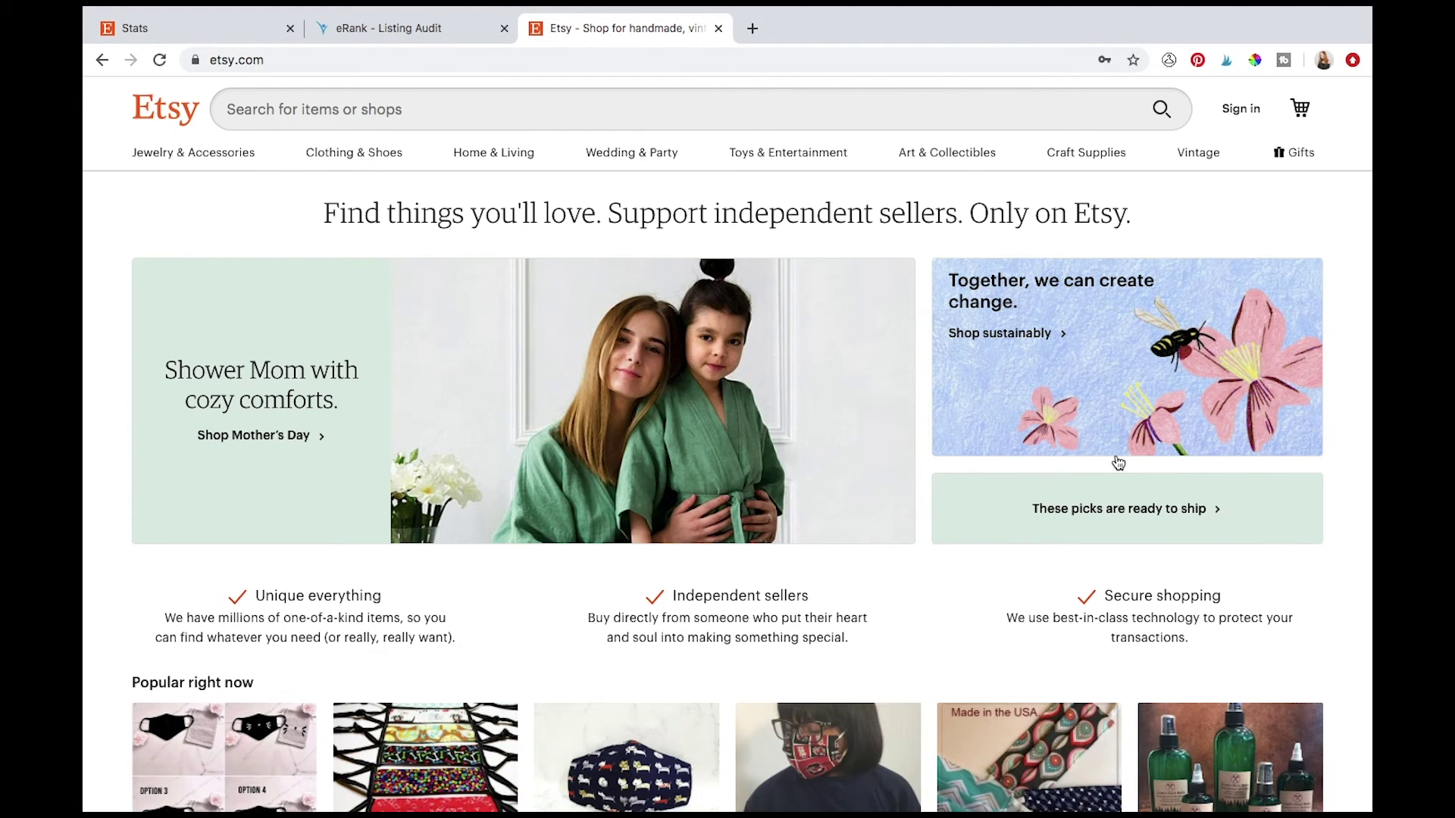
pyautogui.click(298, 118)
pyautogui.write('bath bom')
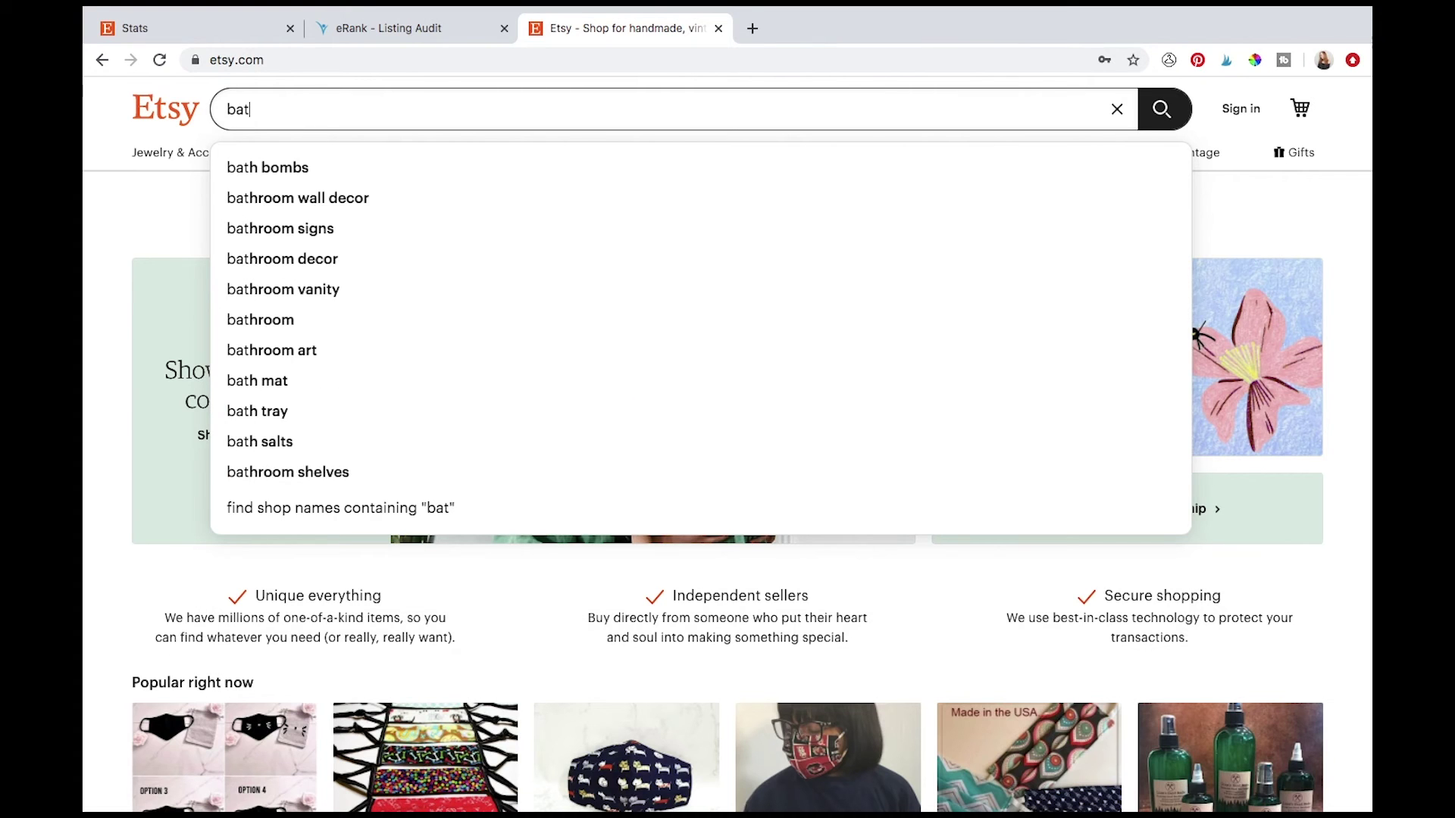
pyautogui.write('b')
pyautogui.press('Return')
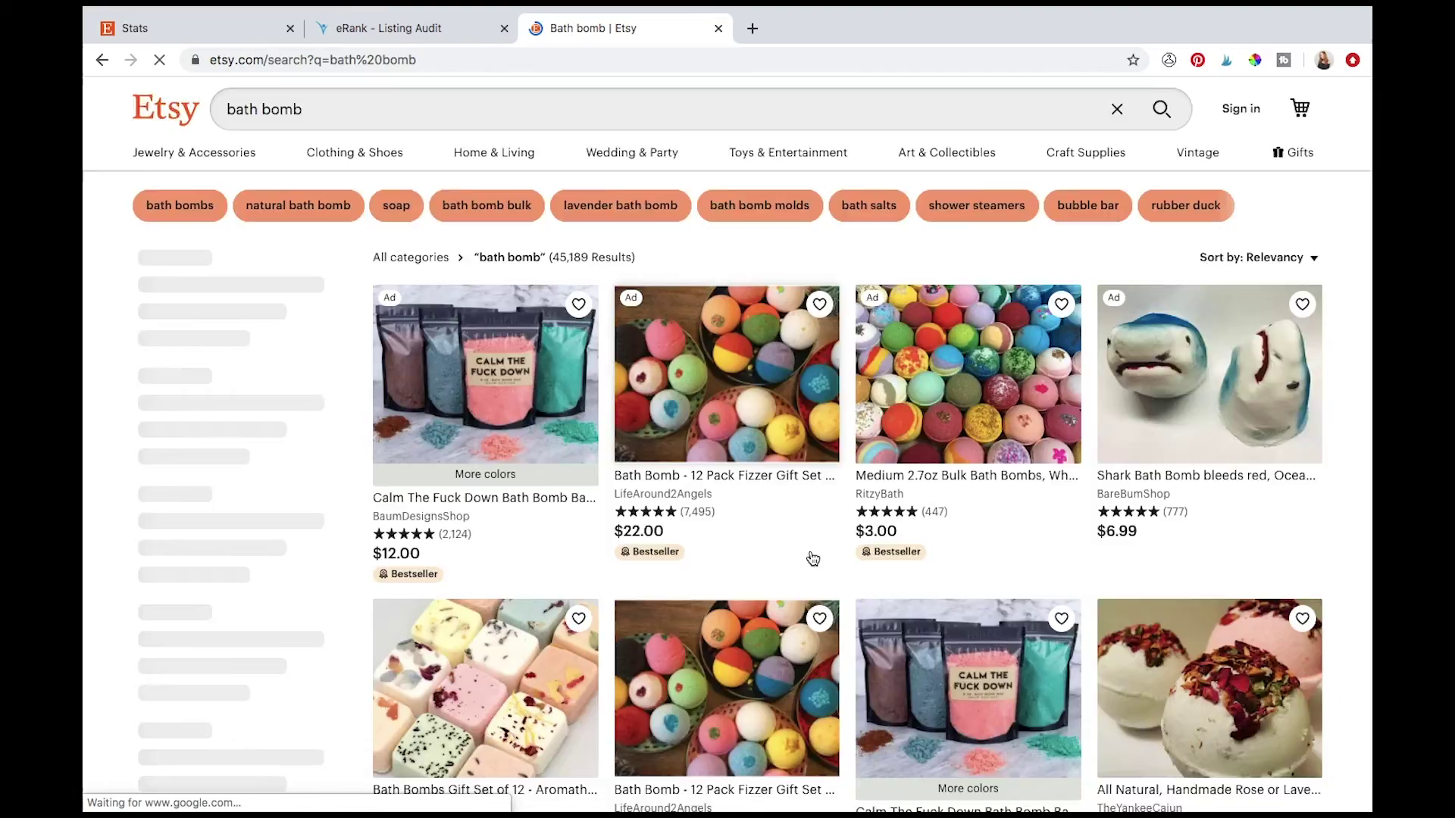
# - Go to page 3 of the guest results and scroll to the Lavender bath bomb listing
pyautogui.scroll(-20, 811, 558)
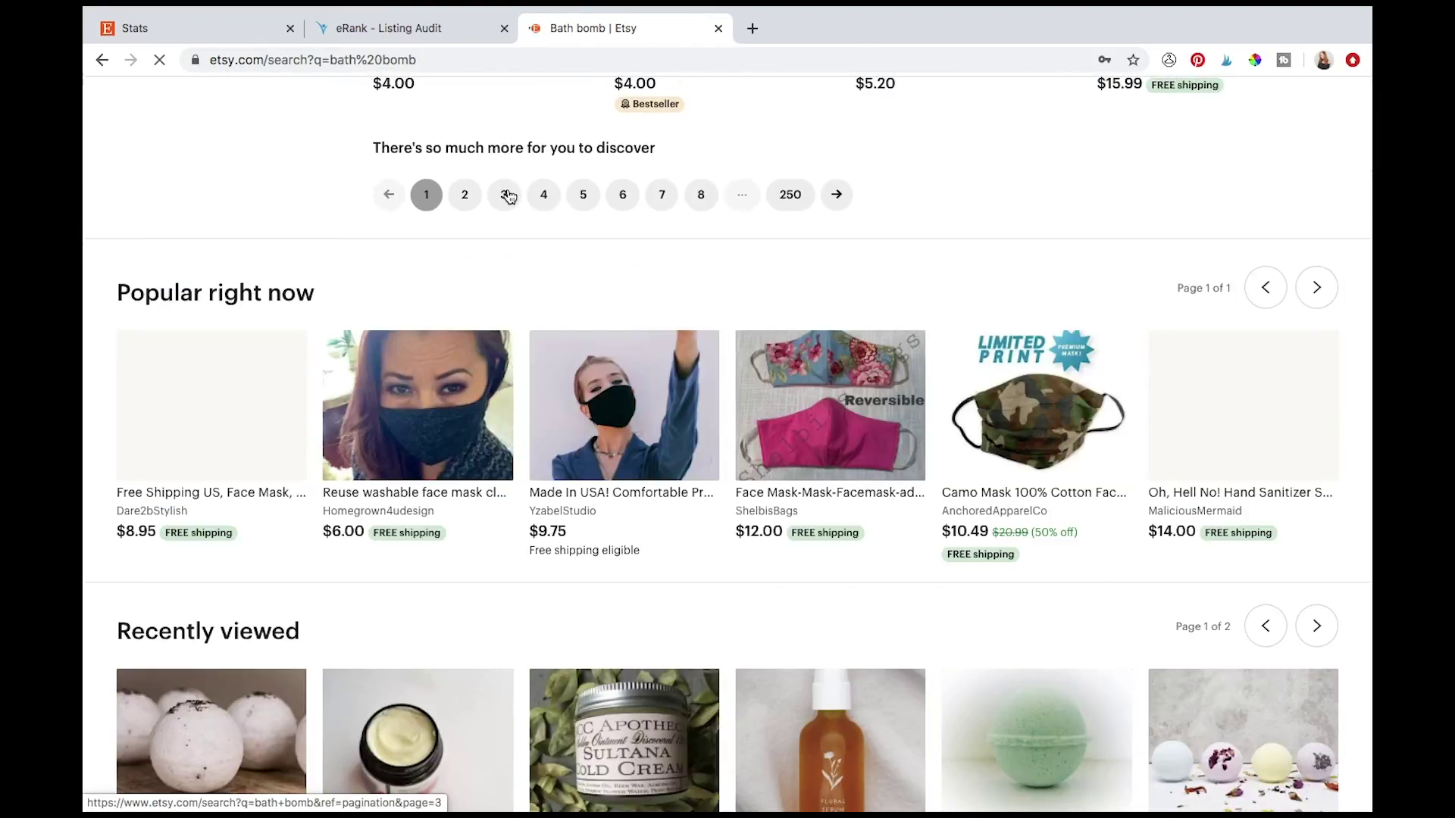
pyautogui.click(504, 193)
pyautogui.scroll(-5, 961, 617)
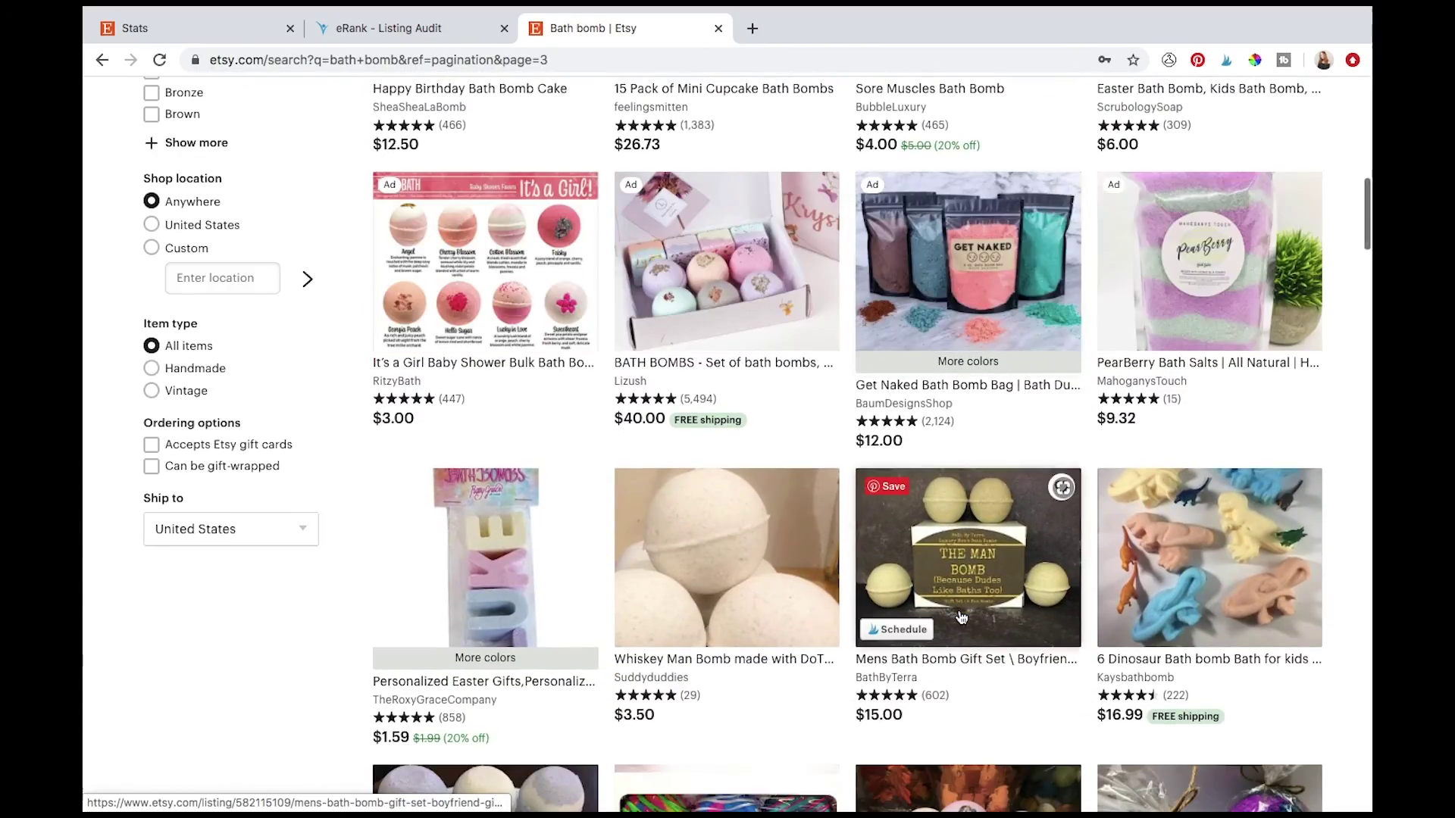
pyautogui.scroll(-10, 961, 617)
pyautogui.scroll(-15, 958, 609)
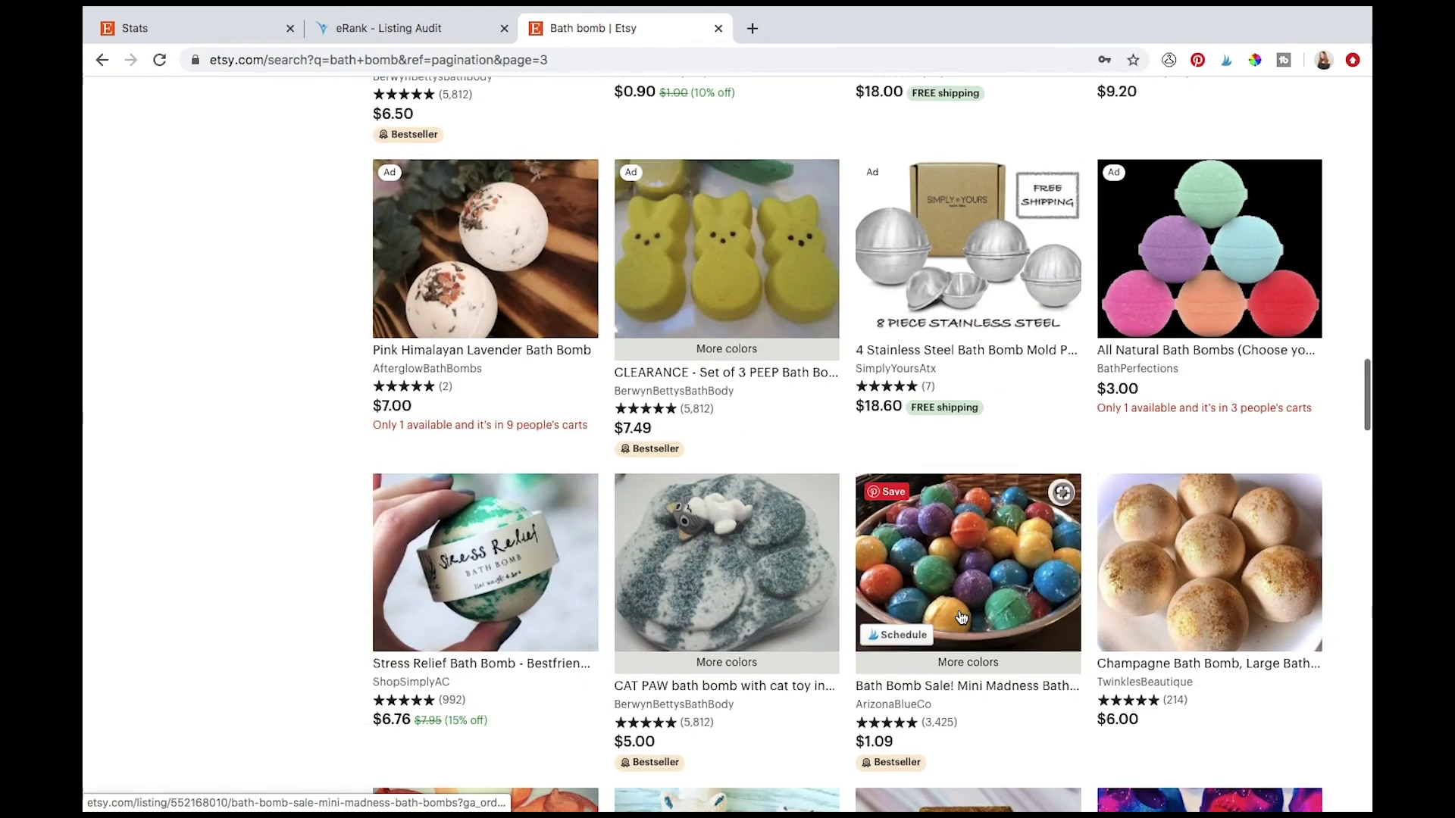
pyautogui.scroll(-4, 961, 616)
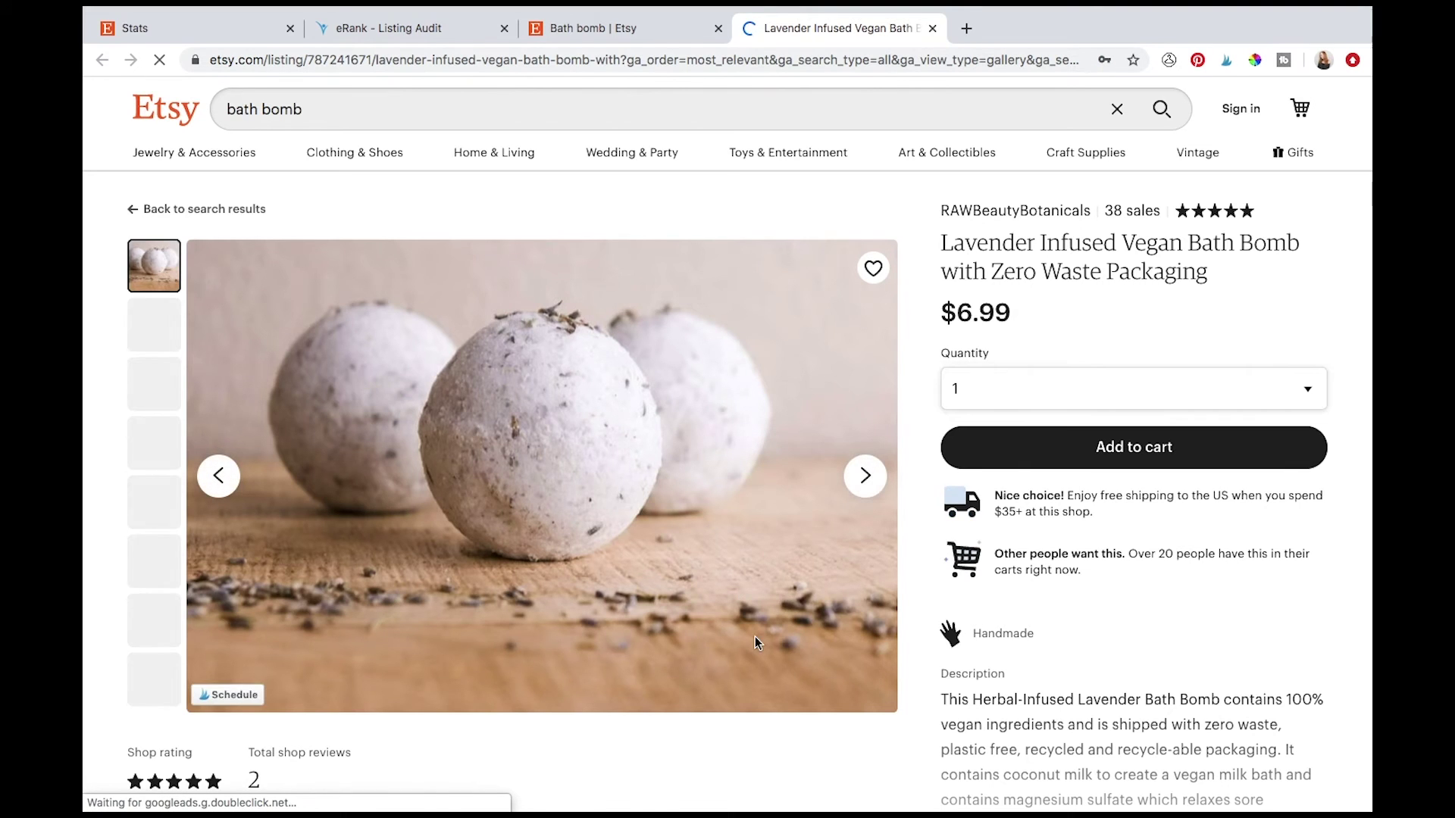
# - Visit the RAWBeautyBotanicals shop page and browse its Items grid
pyautogui.scroll(-4, 755, 637)
pyautogui.scroll(4, 755, 638)
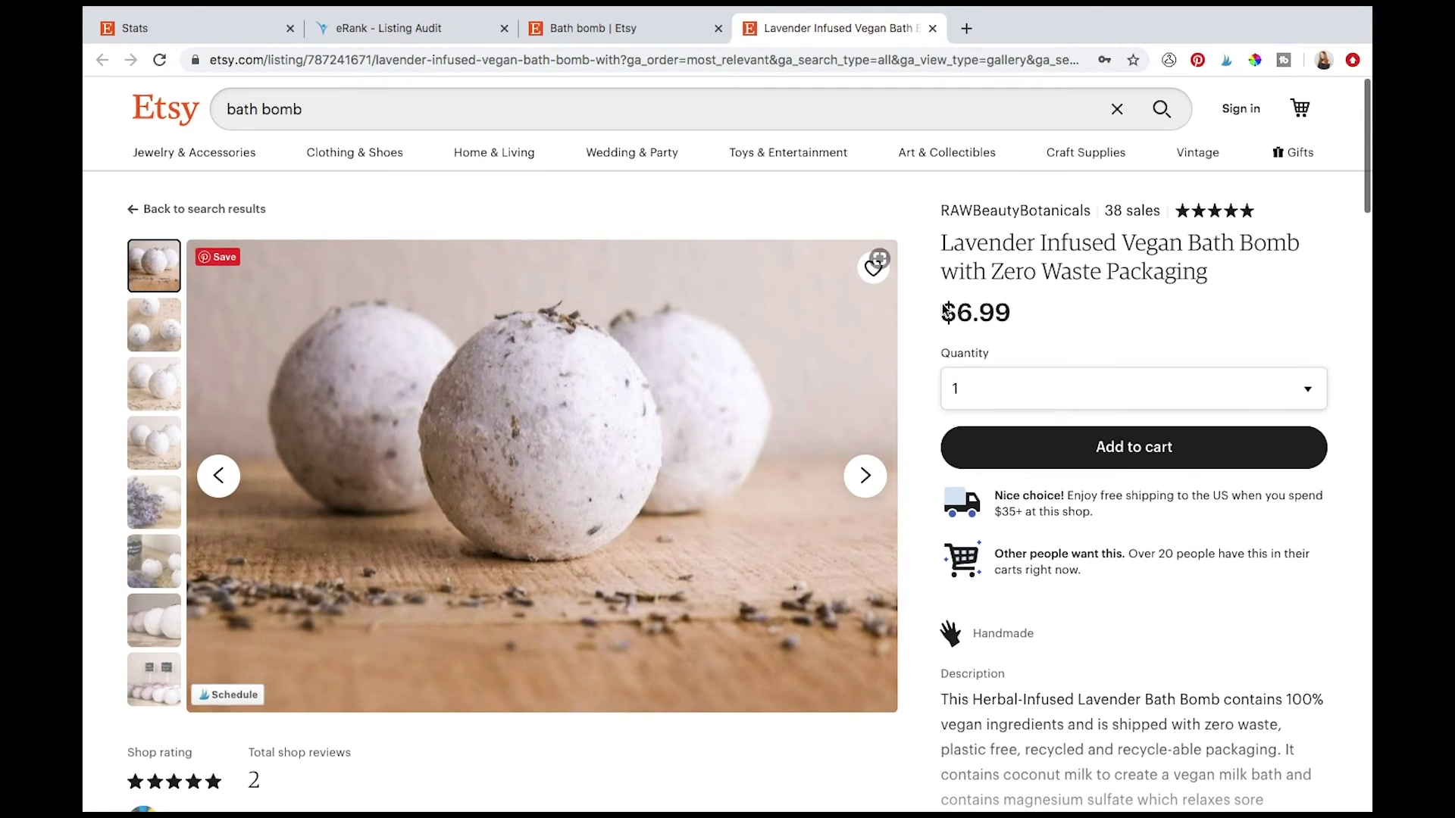
pyautogui.click(998, 211)
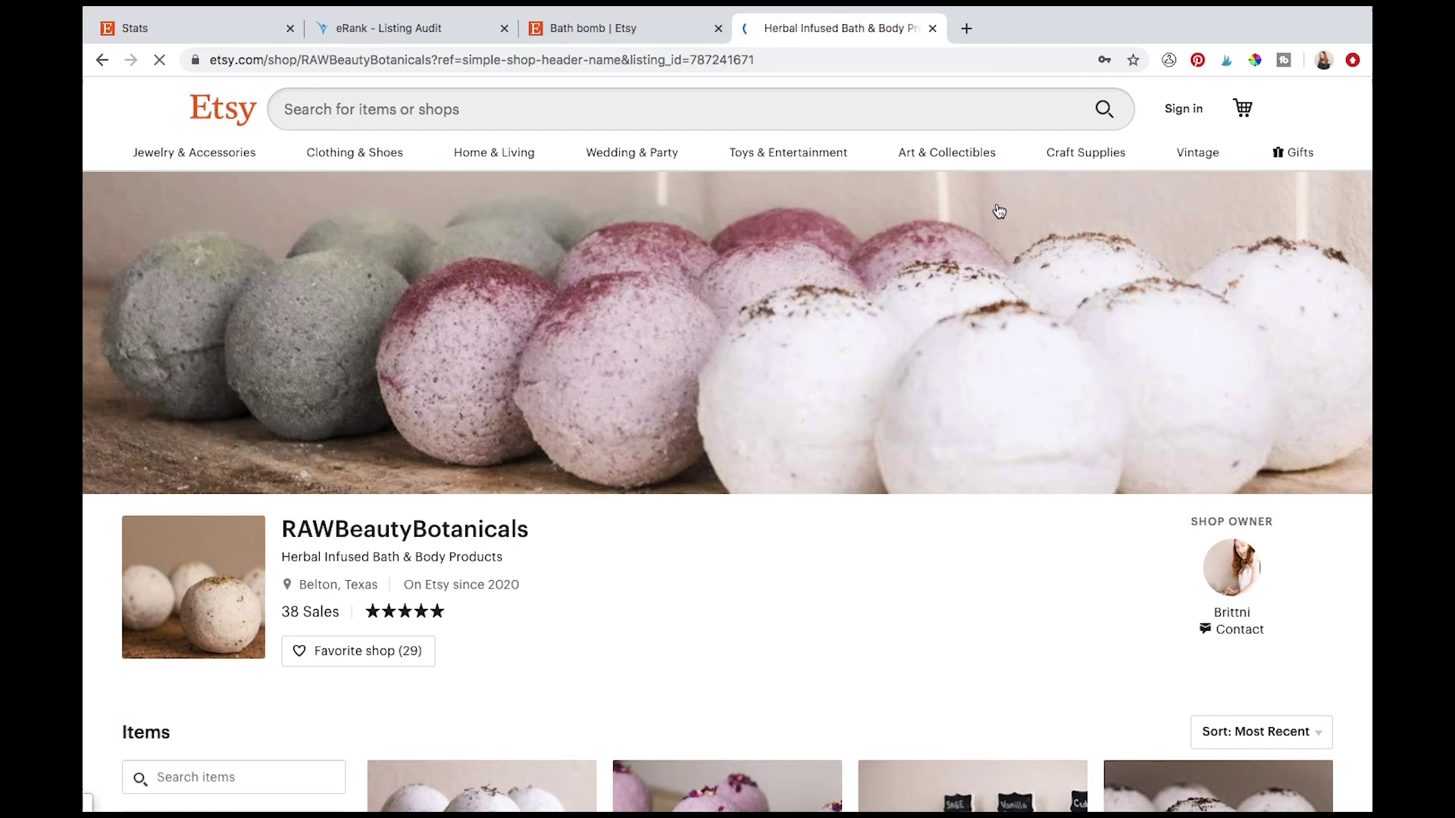
pyautogui.scroll(-6, 671, 595)
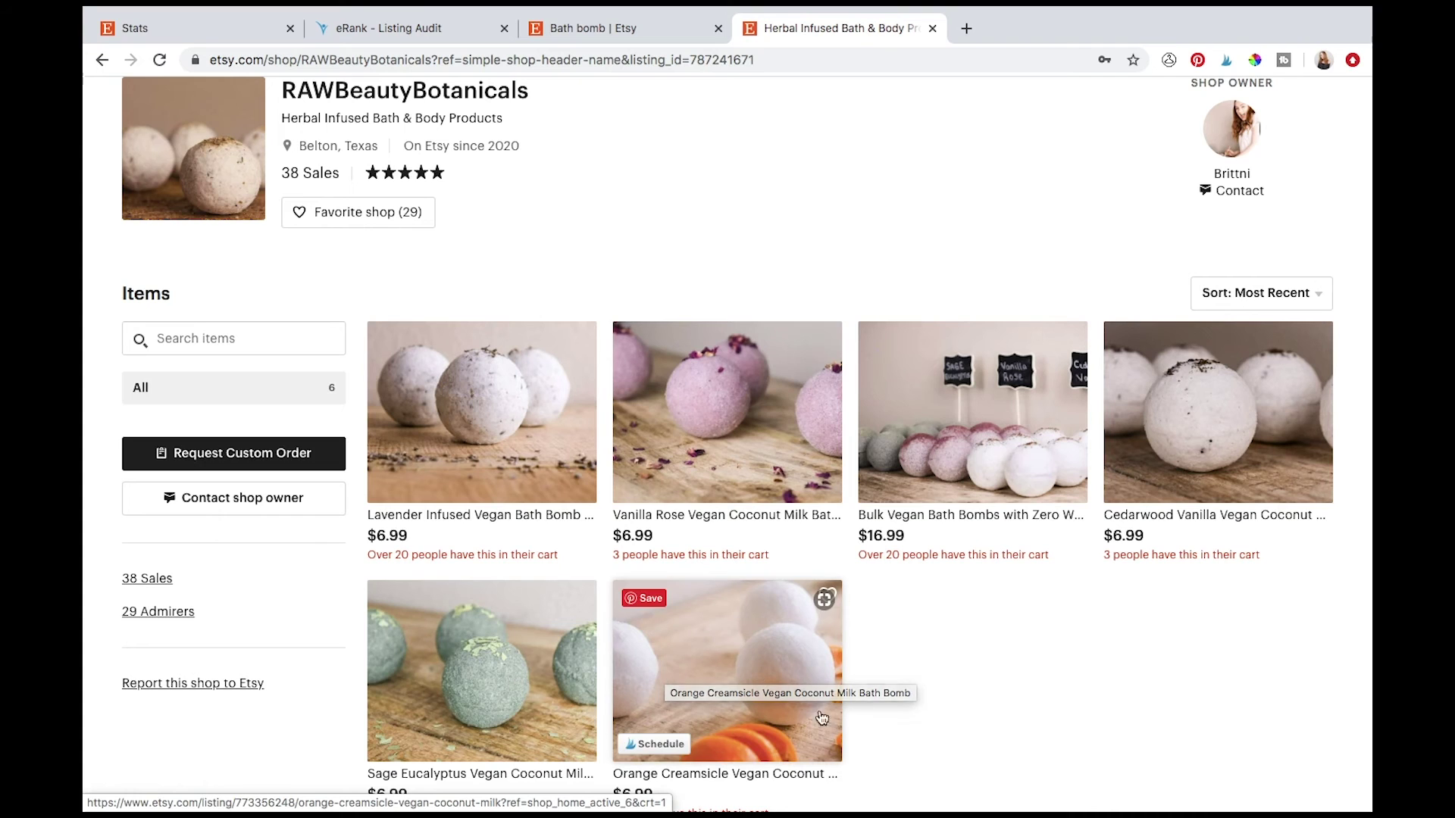
pyautogui.scroll(-1, 994, 662)
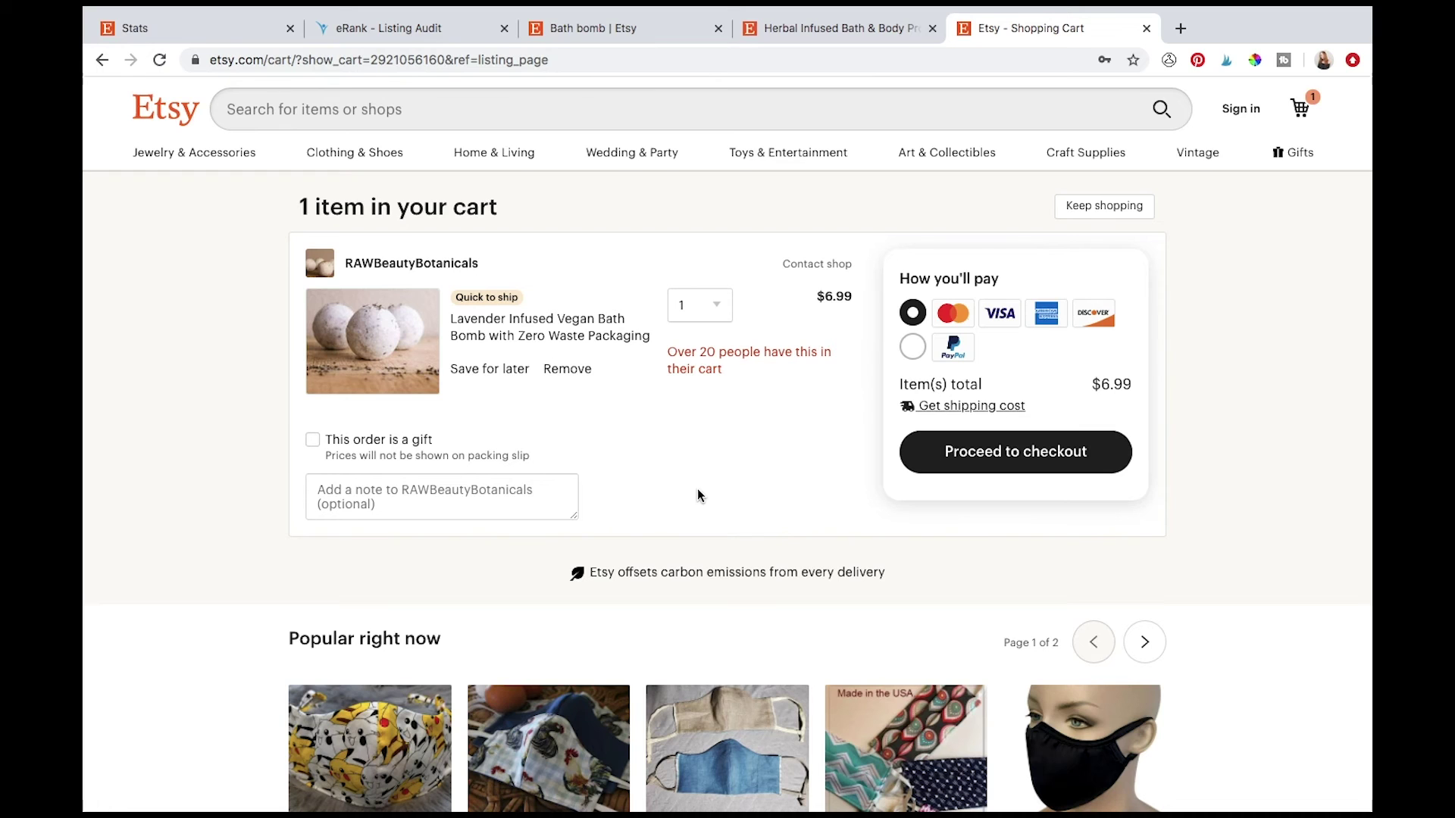
# - Reopen the $6.99 Lavender bath bomb listing from the cart and expand its full description
pyautogui.click(544, 330)
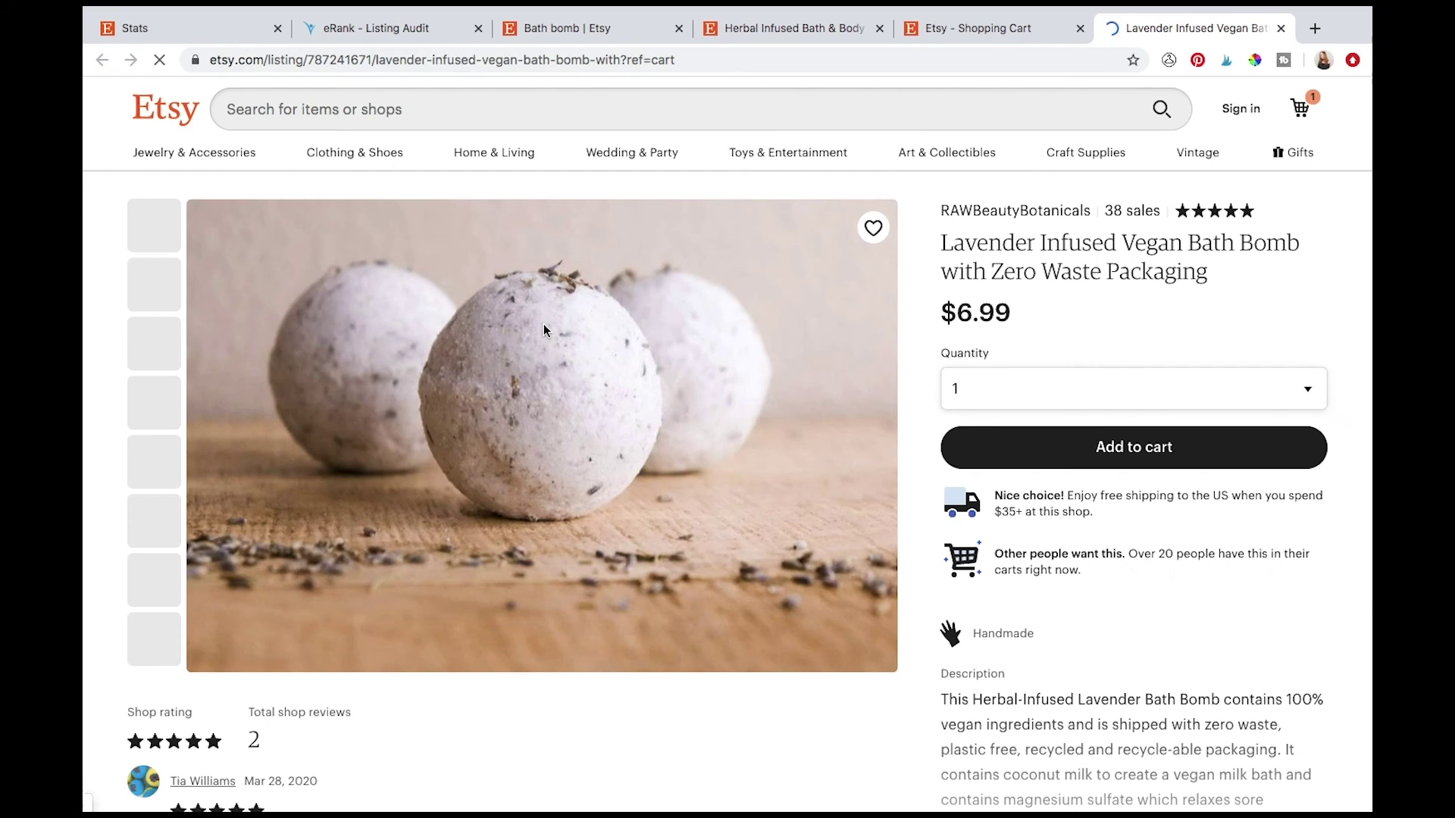
pyautogui.scroll(-4, 1118, 629)
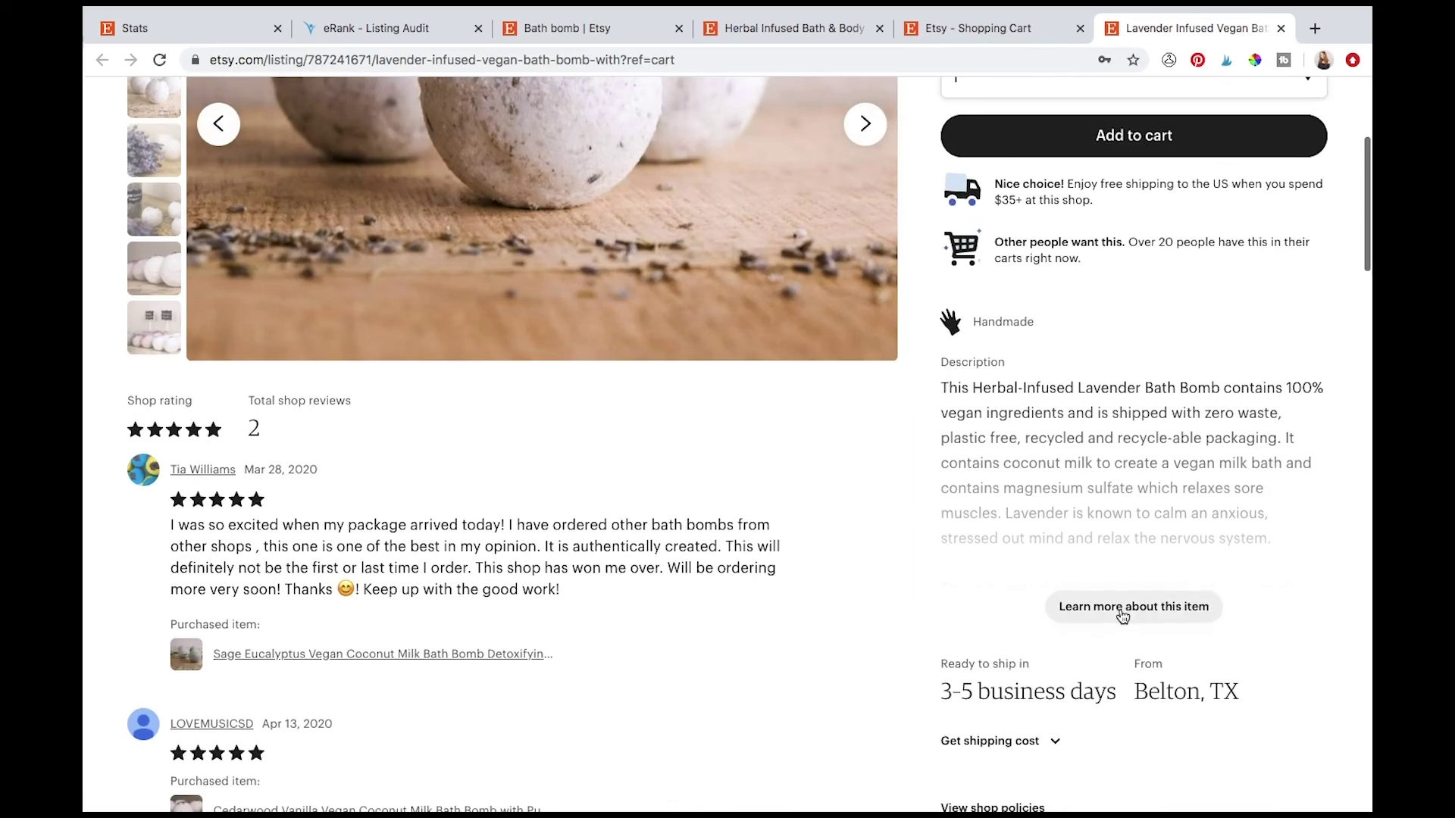
pyautogui.click(1208, 606)
pyautogui.scroll(-8, 1285, 631)
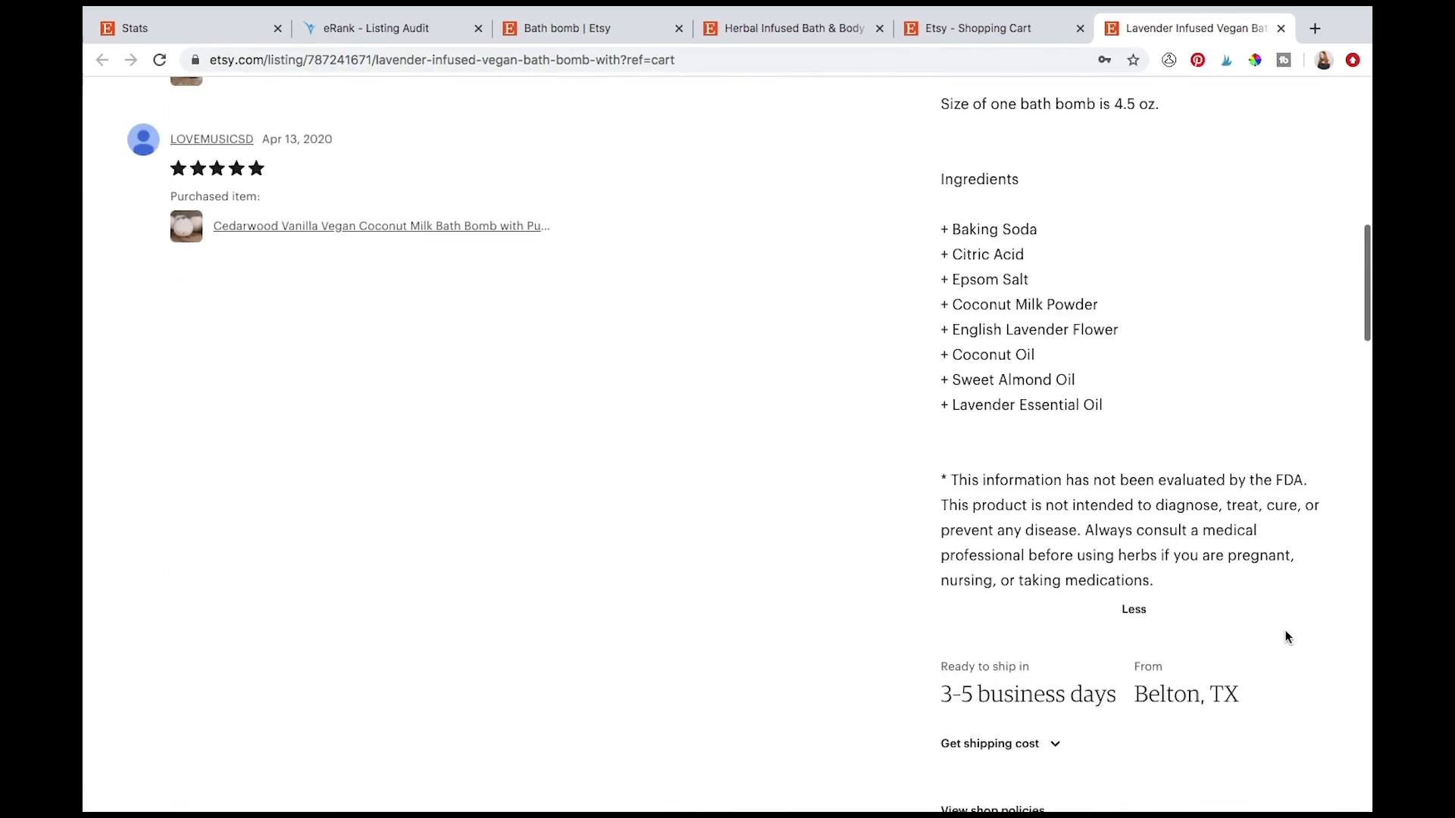
pyautogui.scroll(6, 1286, 633)
pyautogui.scroll(5, 1278, 657)
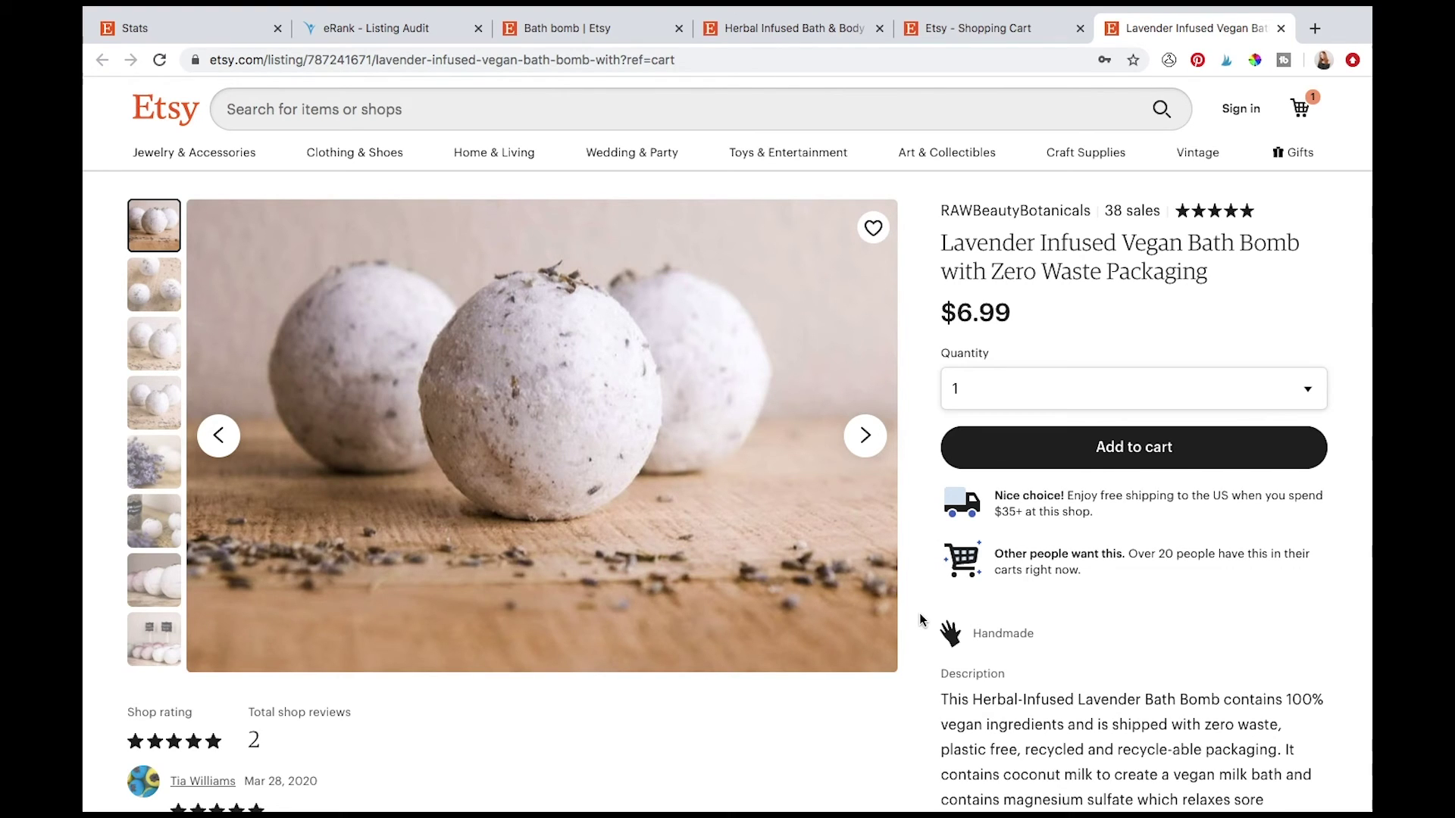
# - Return to the Stats tab and view the Mar 22–Apr 20 visits chart
pyautogui.click(185, 30)
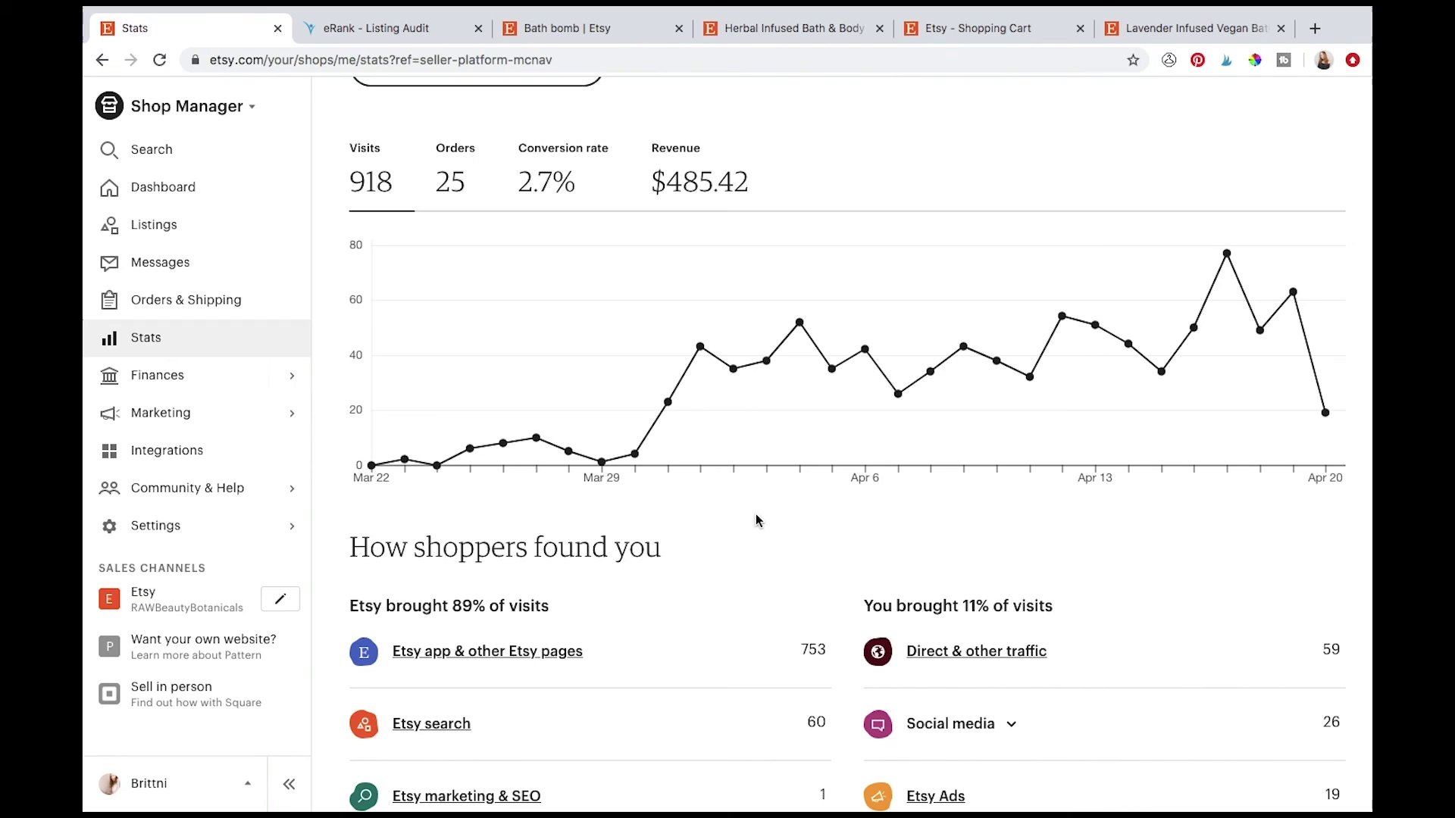
pyautogui.scroll(1, 928, 542)
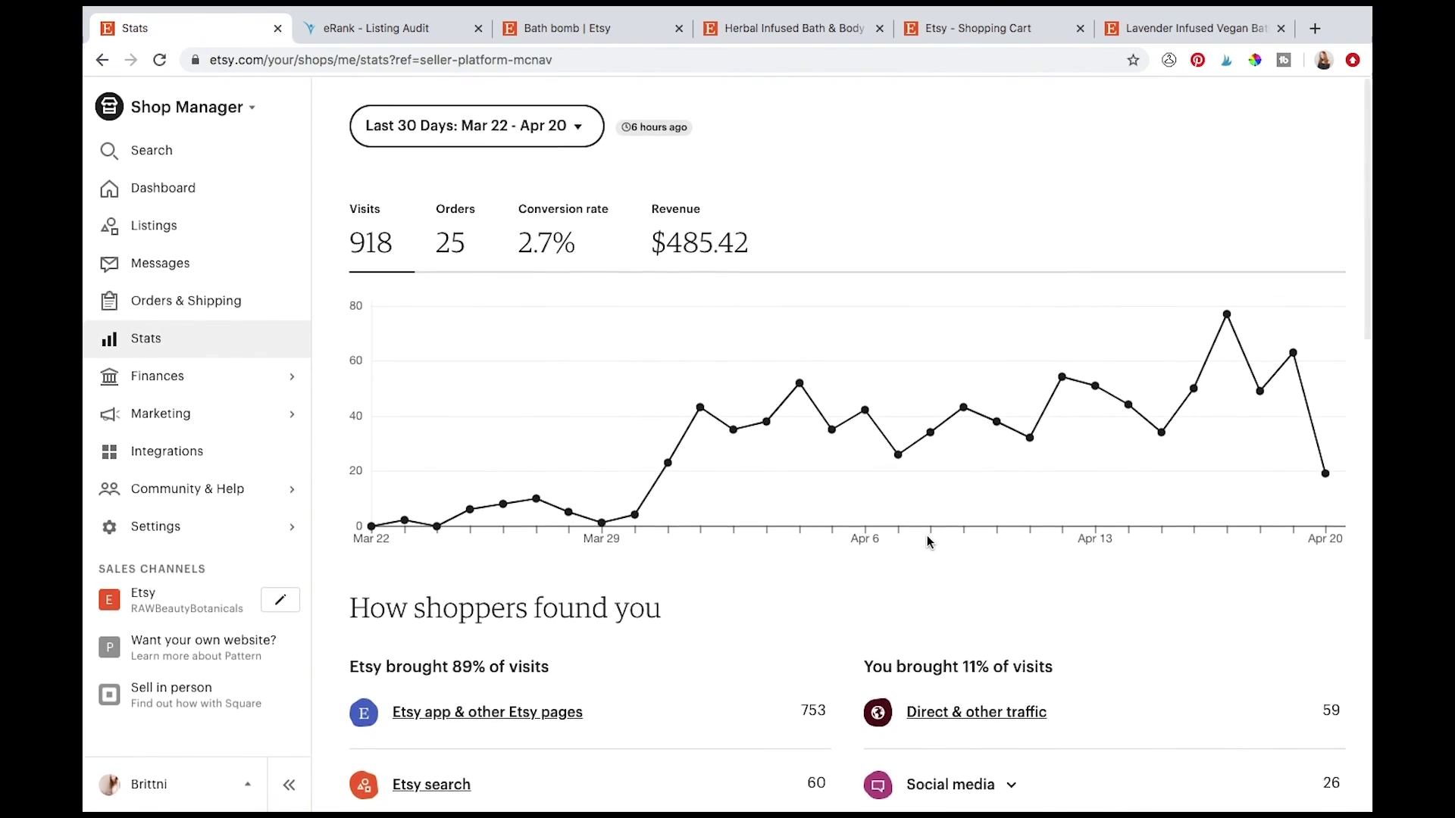